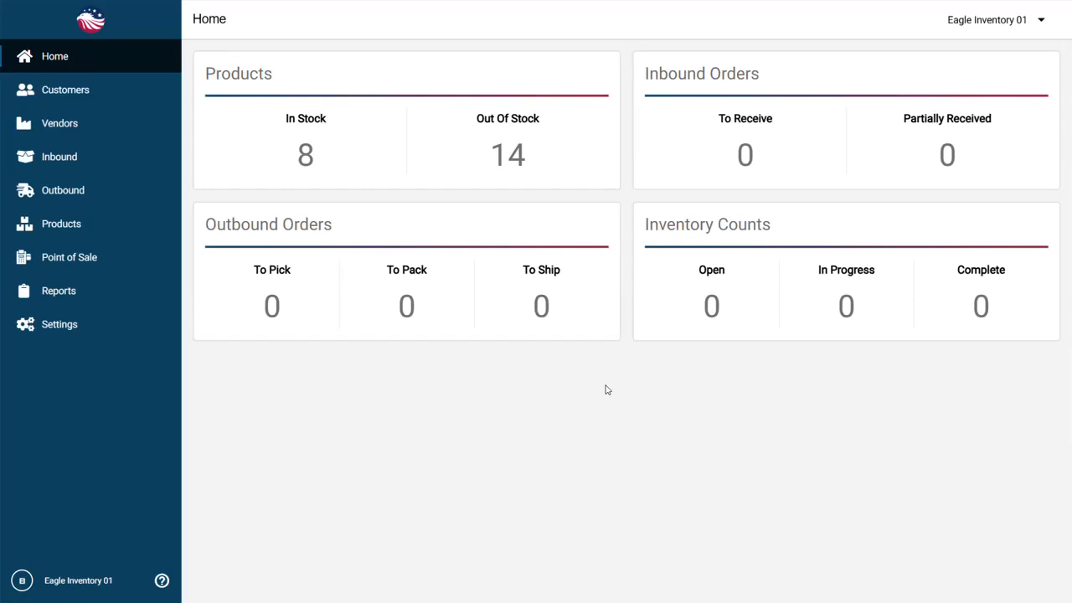
- Search the product list for "prod" and view PRODUCT A's details
{"action": "left_click", "coordinate": [232, 72]}
{"action": "left_click", "coordinate": [222, 53]}
{"action": "type", "text": "prod"}
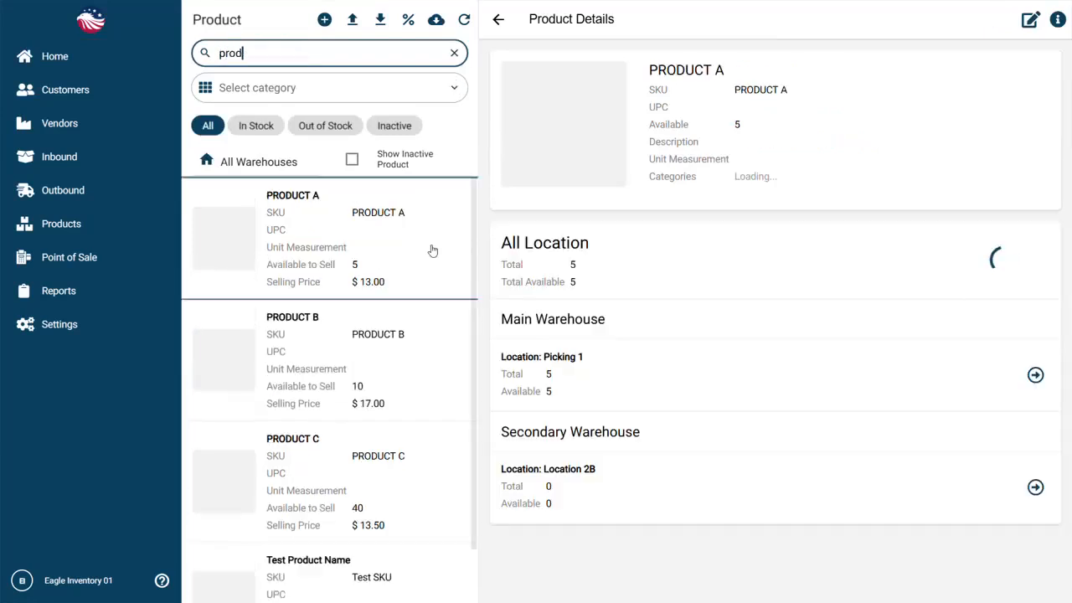
- Set PRODUCT A's reorder alert level to 50 and target stock to 250 for the Main Warehouse, and save
{"action": "left_click", "coordinate": [1030, 19]}
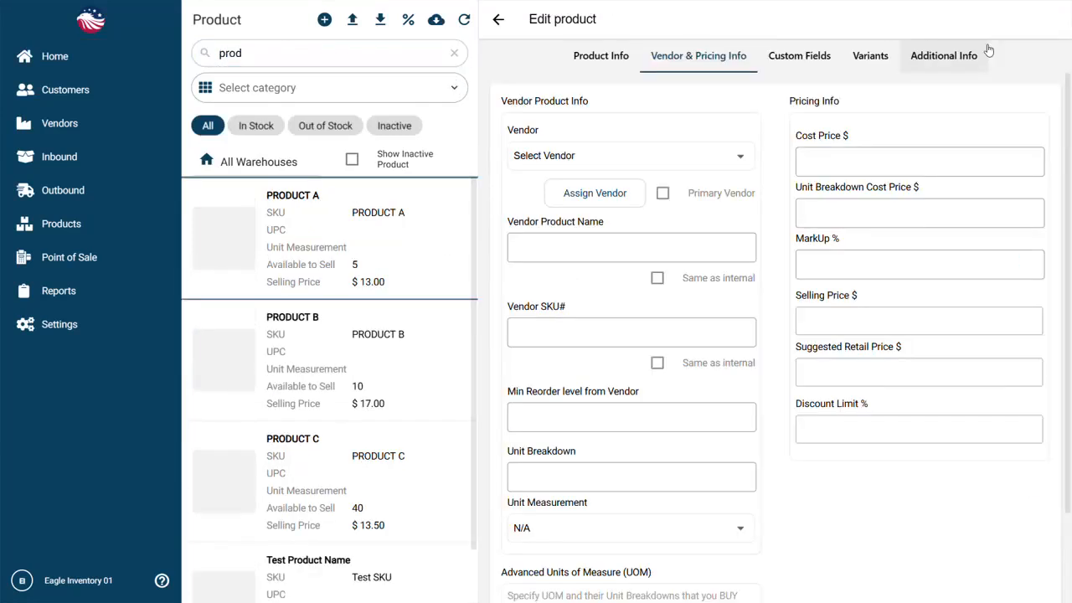
{"action": "left_click", "coordinate": [951, 60]}
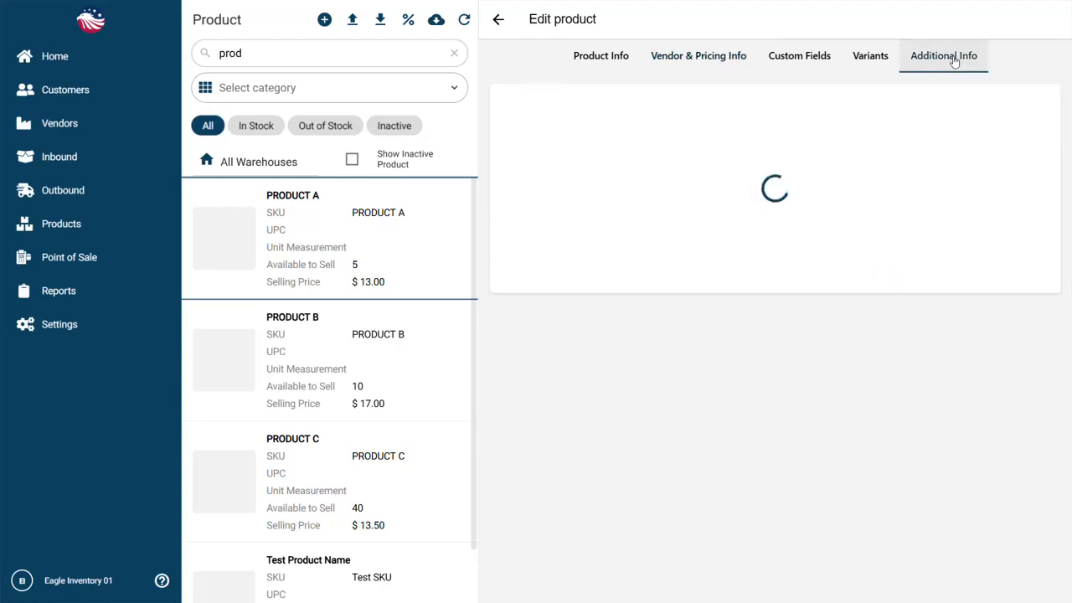
{"action": "left_click", "coordinate": [632, 139]}
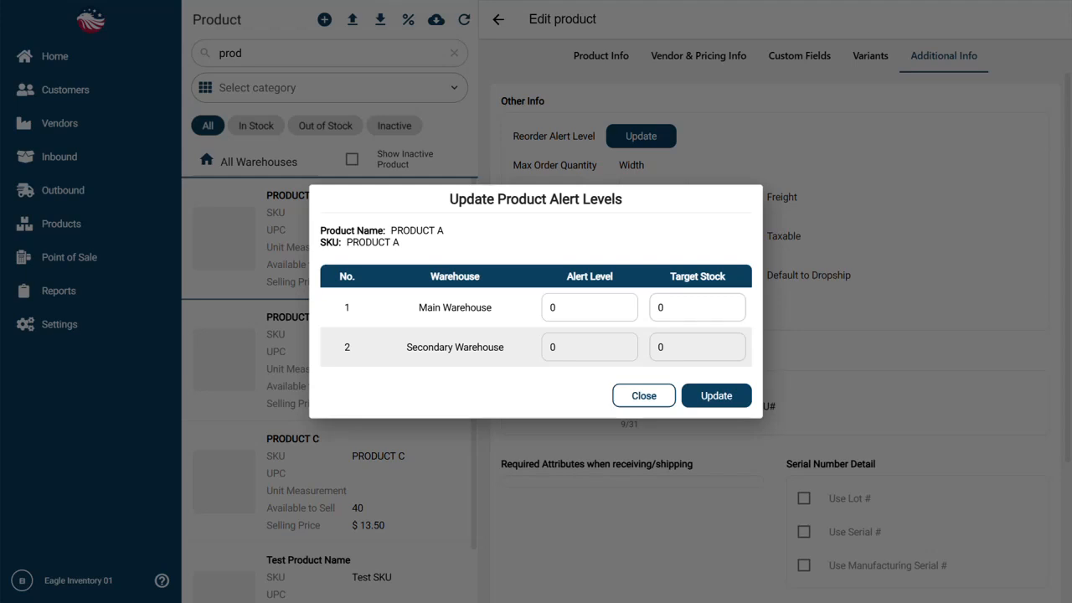
{"action": "left_click", "coordinate": [607, 312]}
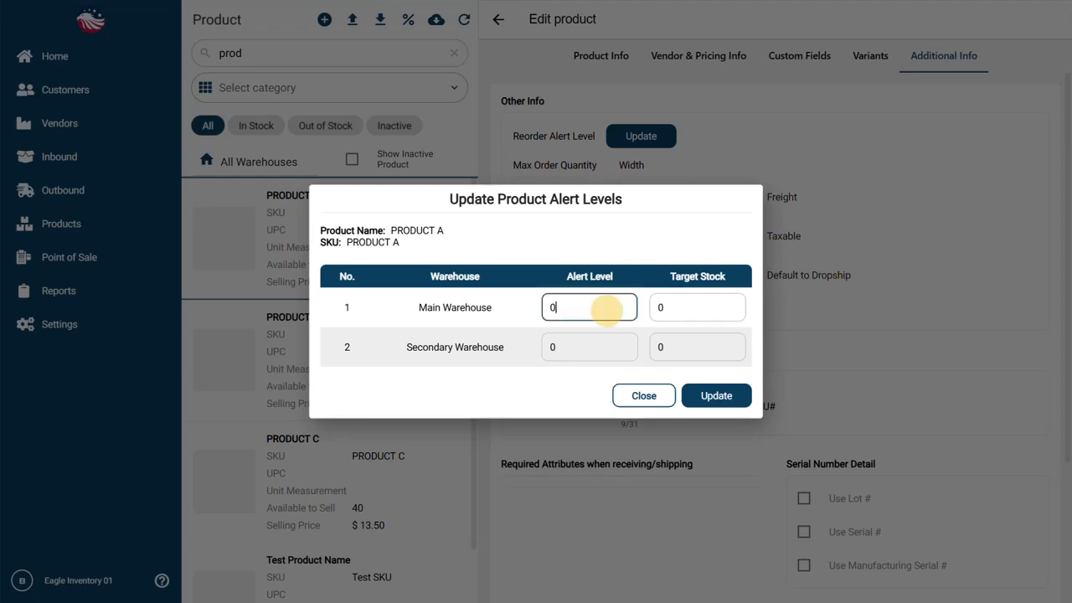
{"action": "left_click_drag", "start_coordinate": [565, 310], "coordinate": [534, 310]}
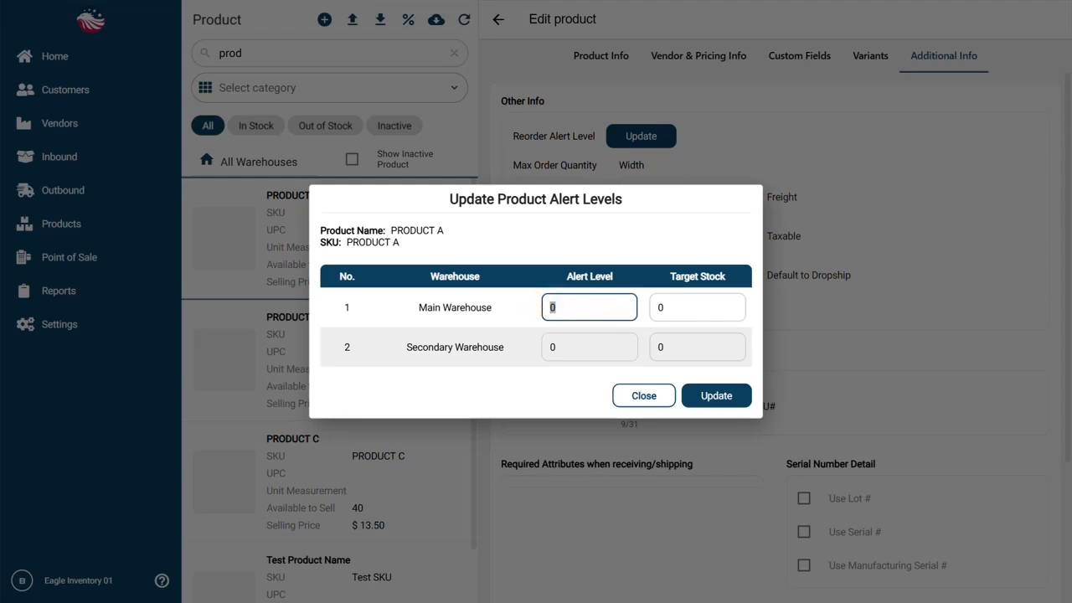
{"action": "type", "text": "50"}
{"action": "left_click", "coordinate": [678, 308]}
{"action": "left_click_drag", "start_coordinate": [678, 308], "coordinate": [646, 307]}
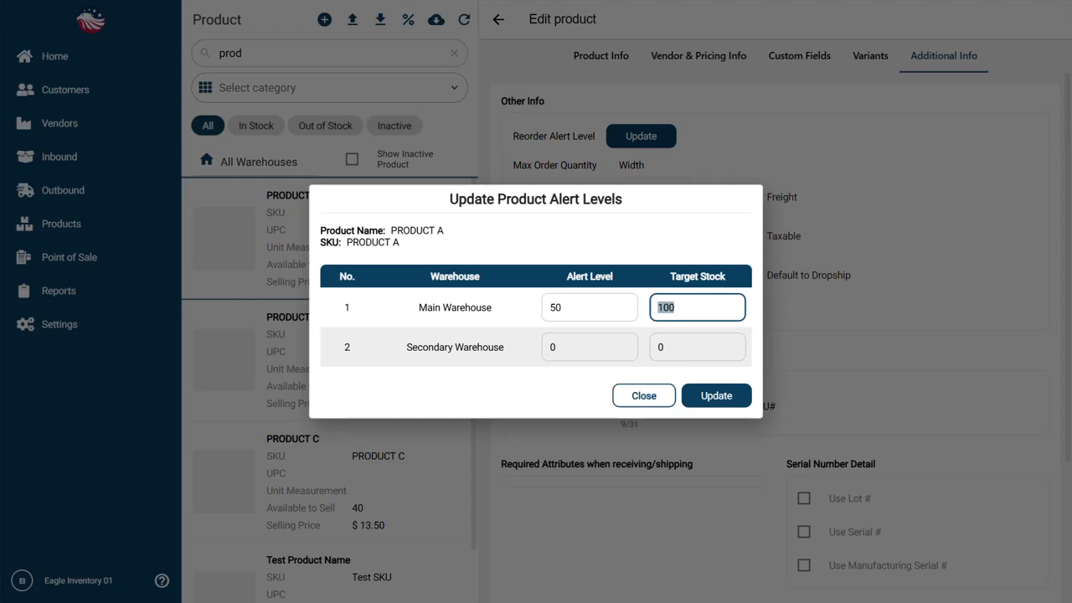
{"action": "type", "text": "2"}
{"action": "left_click", "coordinate": [717, 400]}
- Set PRODUCT B's reorder alert level to 120 and target stock to 240 for the Main Warehouse, and save
{"action": "left_click", "coordinate": [402, 379]}
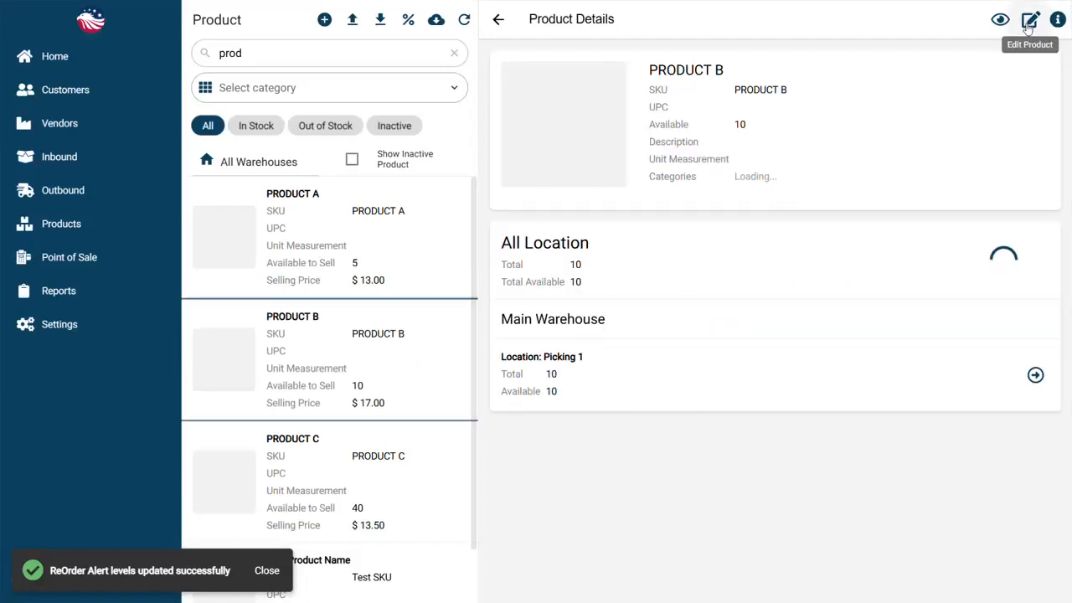
{"action": "left_click", "coordinate": [1030, 19]}
{"action": "left_click", "coordinate": [903, 55]}
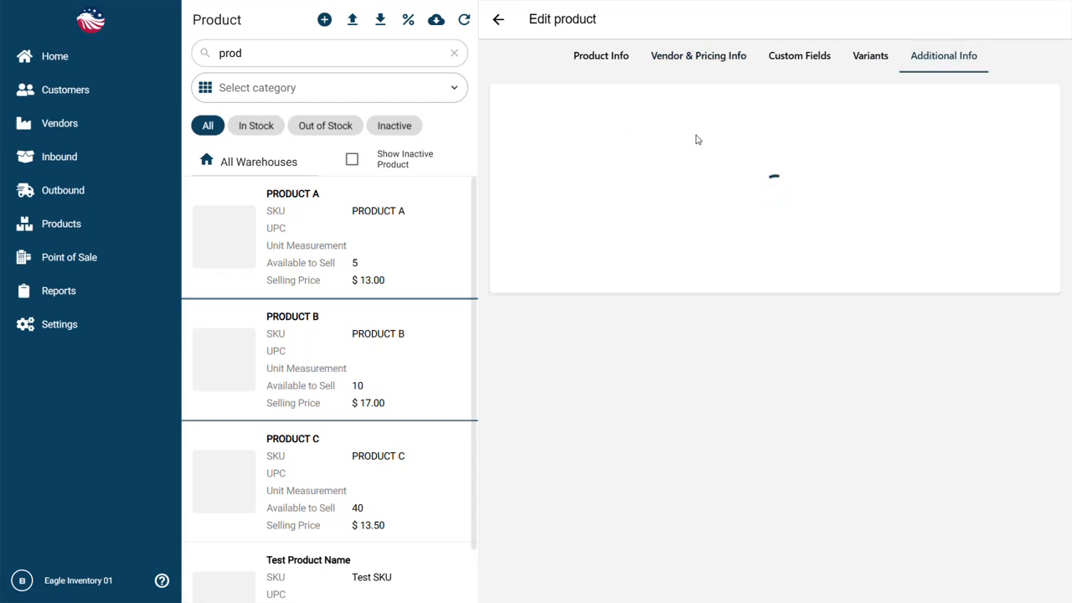
{"action": "left_click", "coordinate": [664, 136]}
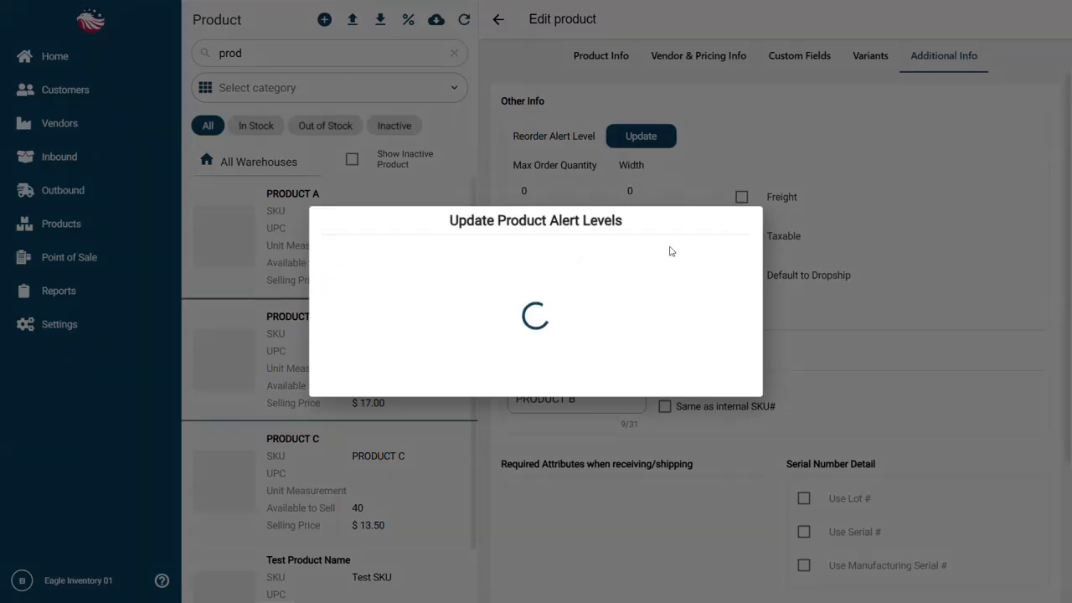
{"action": "left_click", "coordinate": [572, 326]}
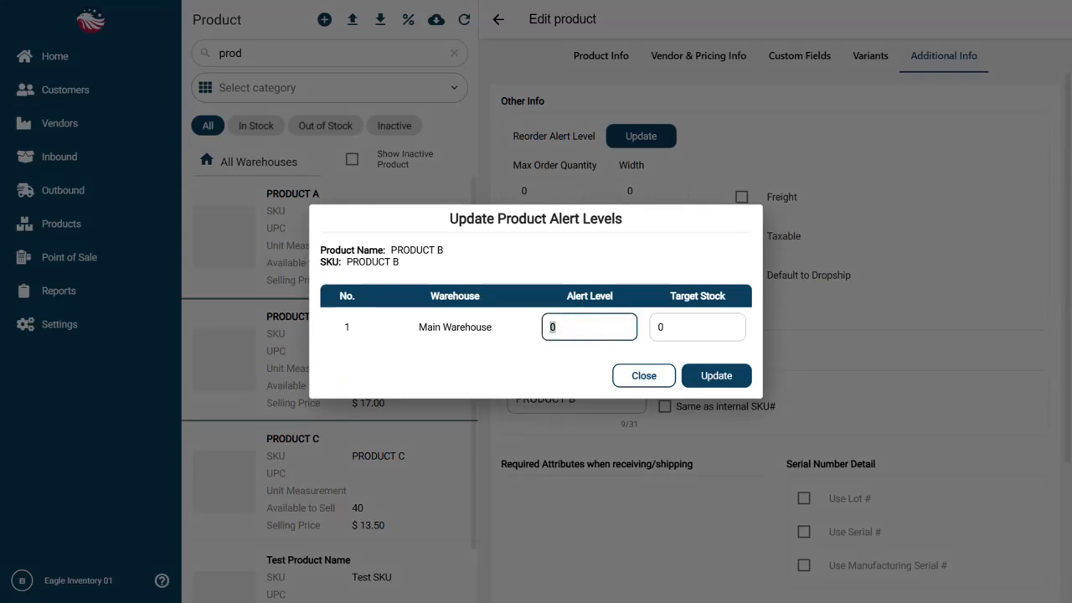
{"action": "type", "text": "120"}
{"action": "left_click", "coordinate": [718, 376]}
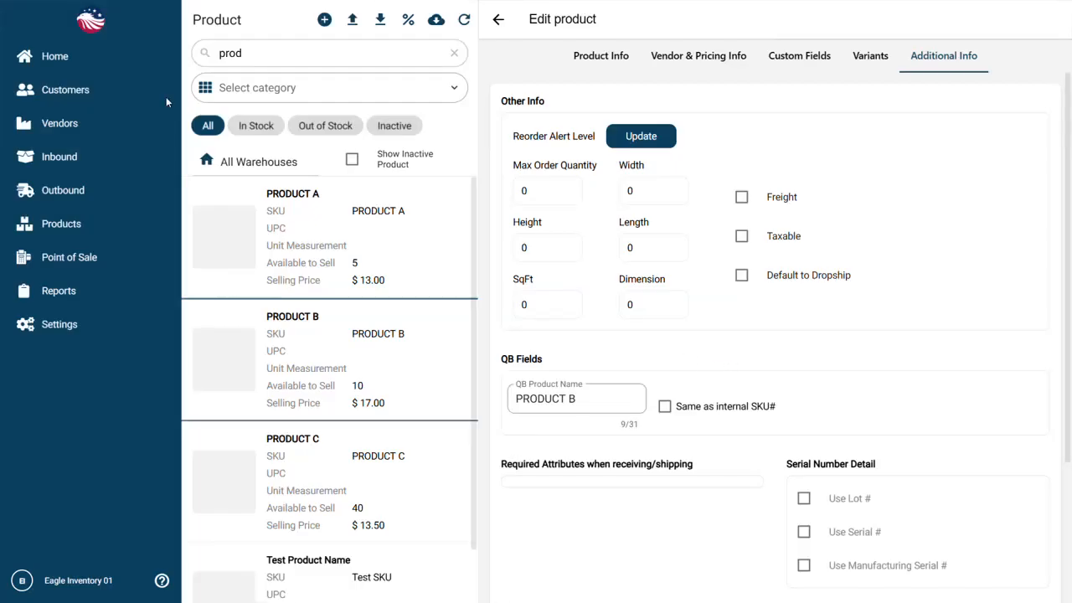
- Start a new vendor purchase order and choose MAIN VENDOR as the vendor
{"action": "left_click", "coordinate": [84, 122]}
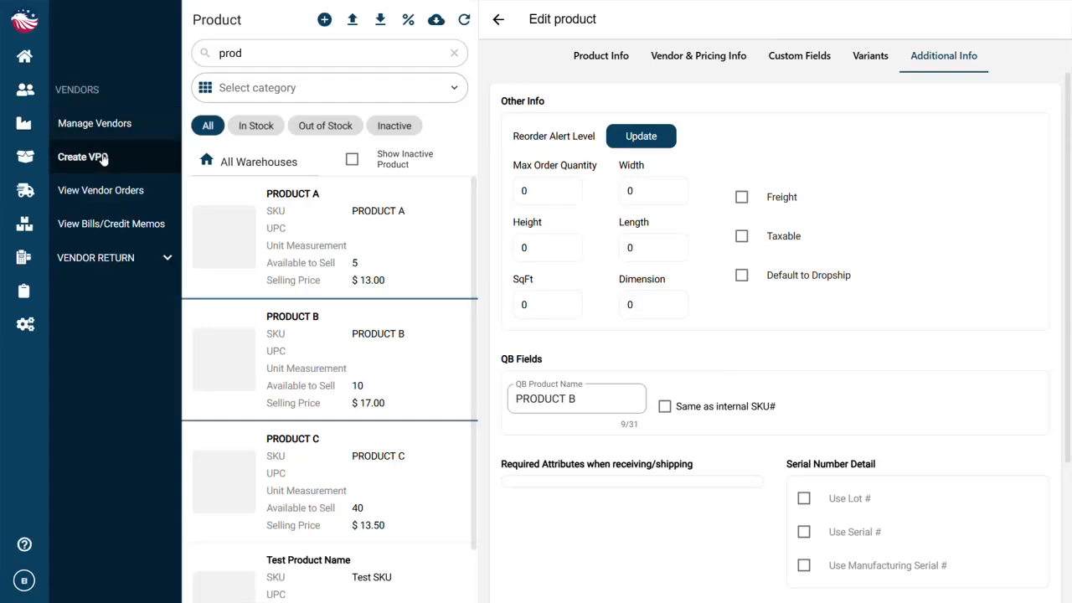
{"action": "left_click", "coordinate": [103, 157]}
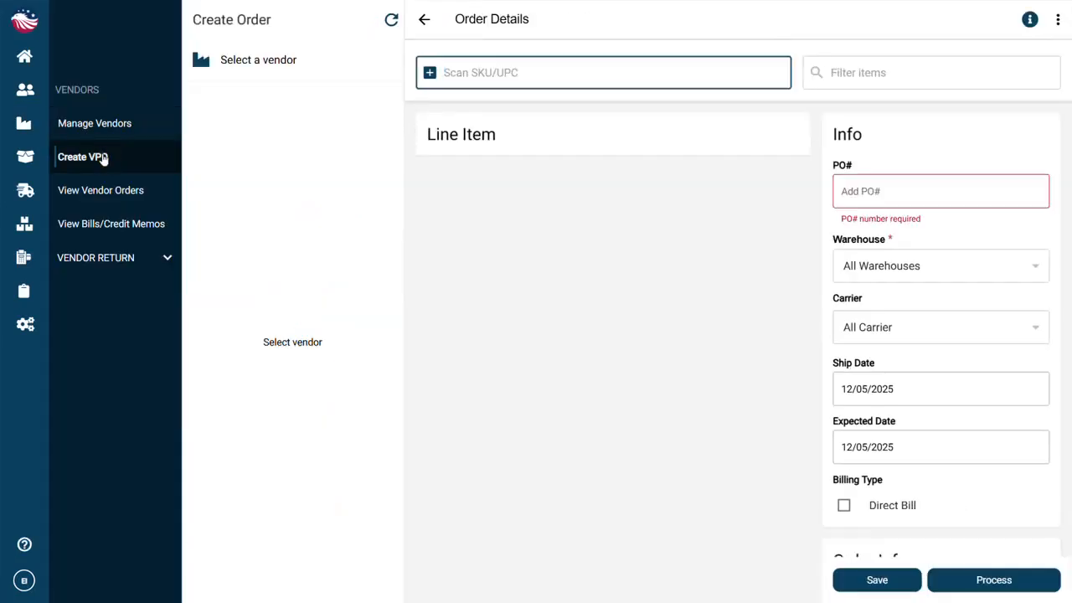
{"action": "left_click", "coordinate": [243, 59]}
{"action": "scroll", "coordinate": [546, 359], "scroll_direction": "down", "scroll_amount": 3}
{"action": "left_click", "coordinate": [420, 414]}
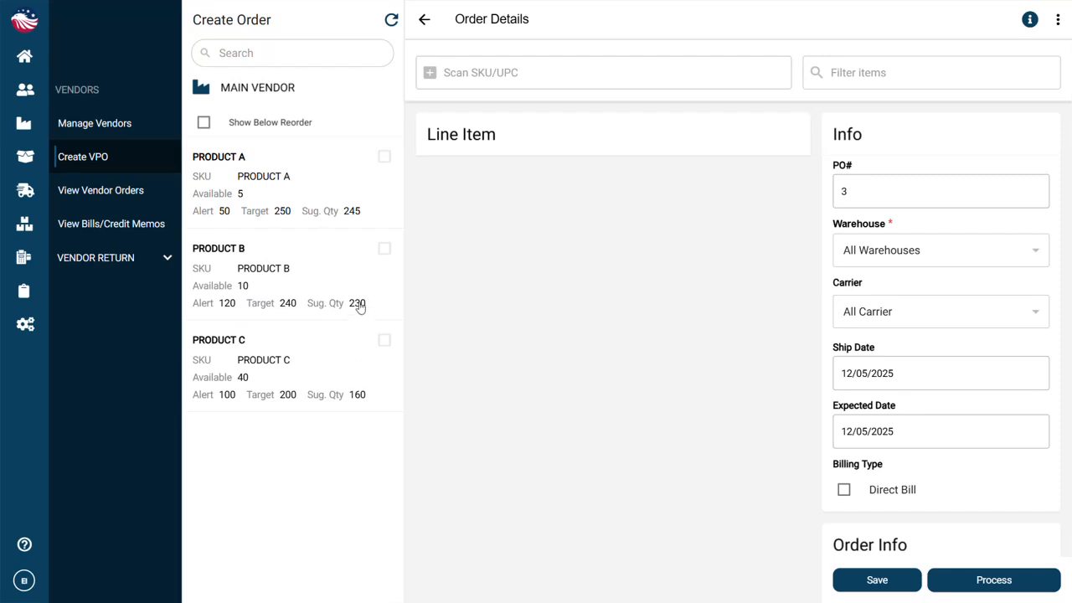
- Show only products below reorder level and add PRODUCT A, PRODUCT B and PRODUCT C to the order
{"action": "left_click", "coordinate": [203, 125]}
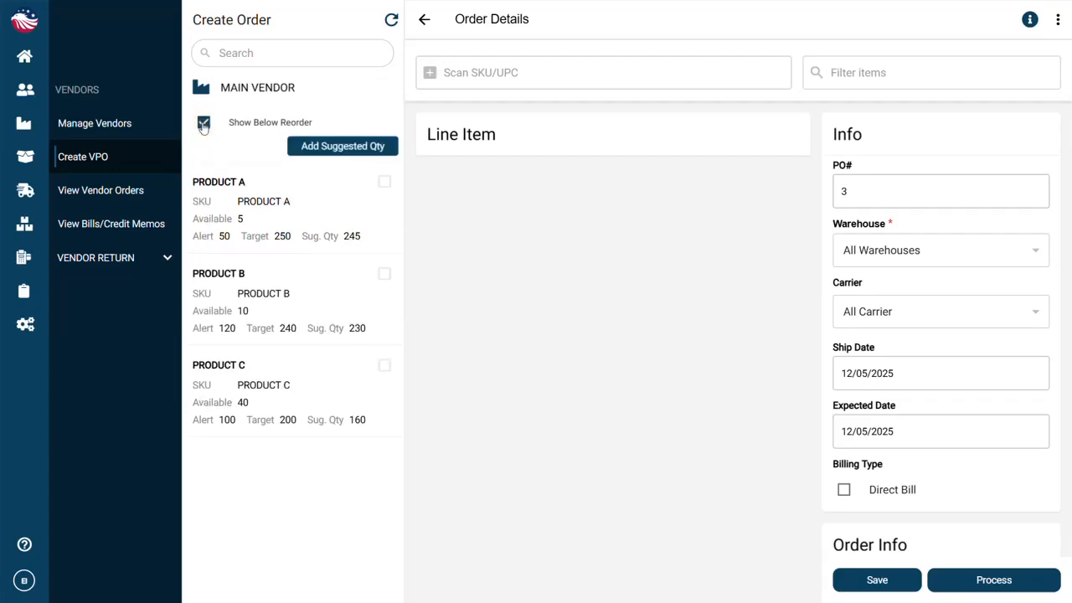
{"action": "left_click", "coordinate": [385, 183]}
{"action": "left_click", "coordinate": [384, 275]}
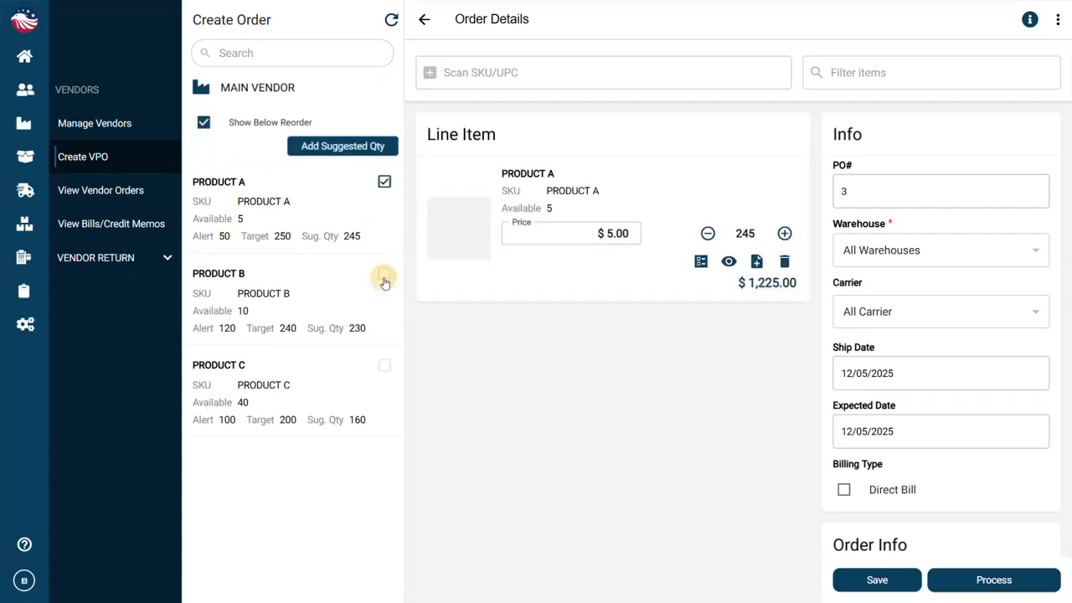
{"action": "left_click", "coordinate": [386, 370]}
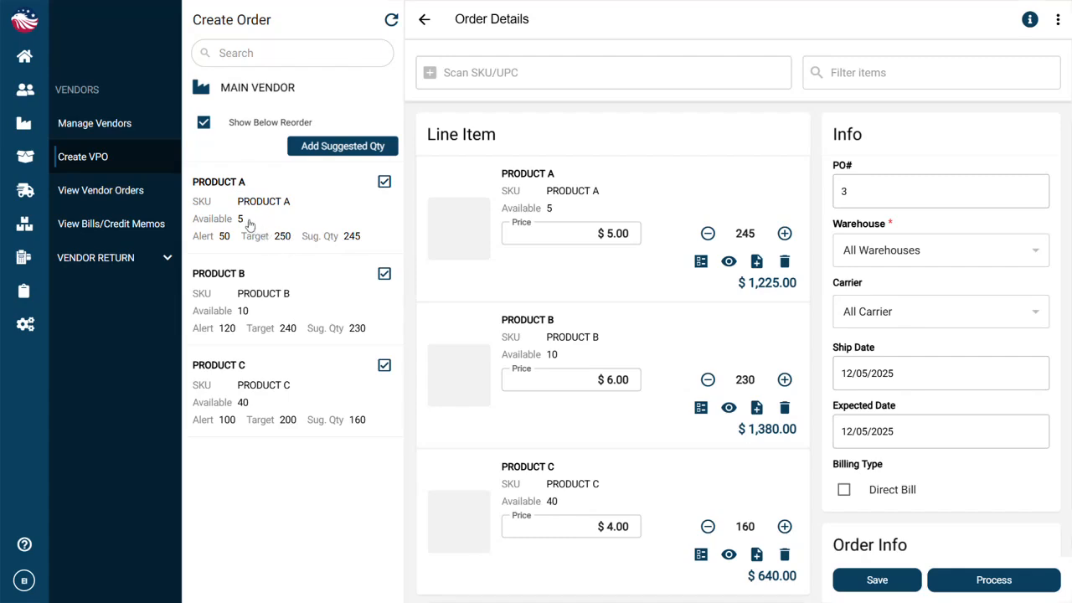
- Assign the vendor order to the Main Warehouse, process it and dismiss the confirmation
{"action": "left_click", "coordinate": [912, 255]}
{"action": "left_click", "coordinate": [510, 83]}
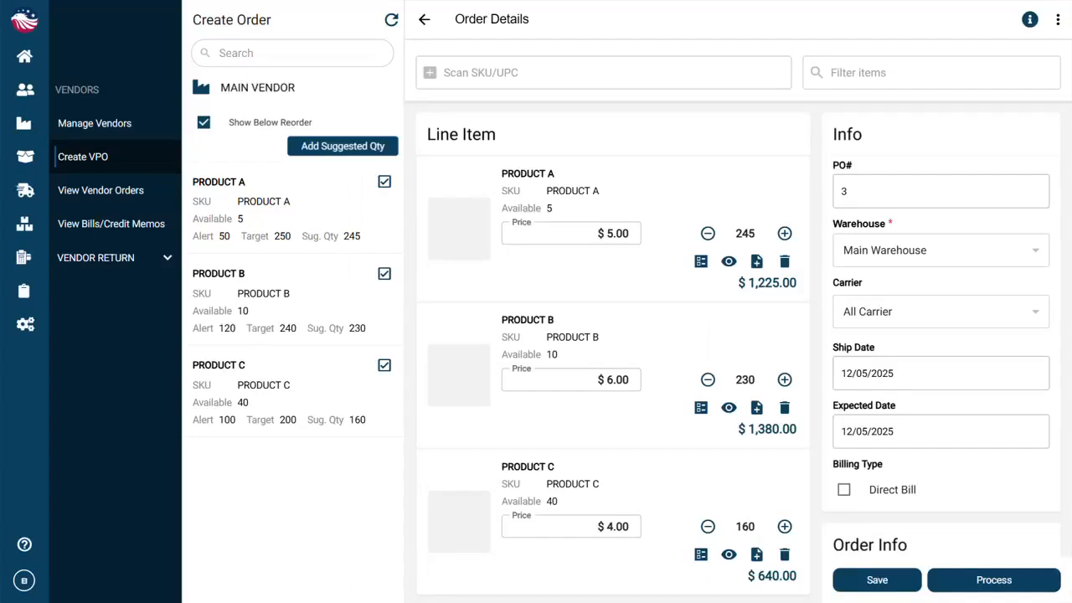
{"action": "left_click", "coordinate": [986, 579]}
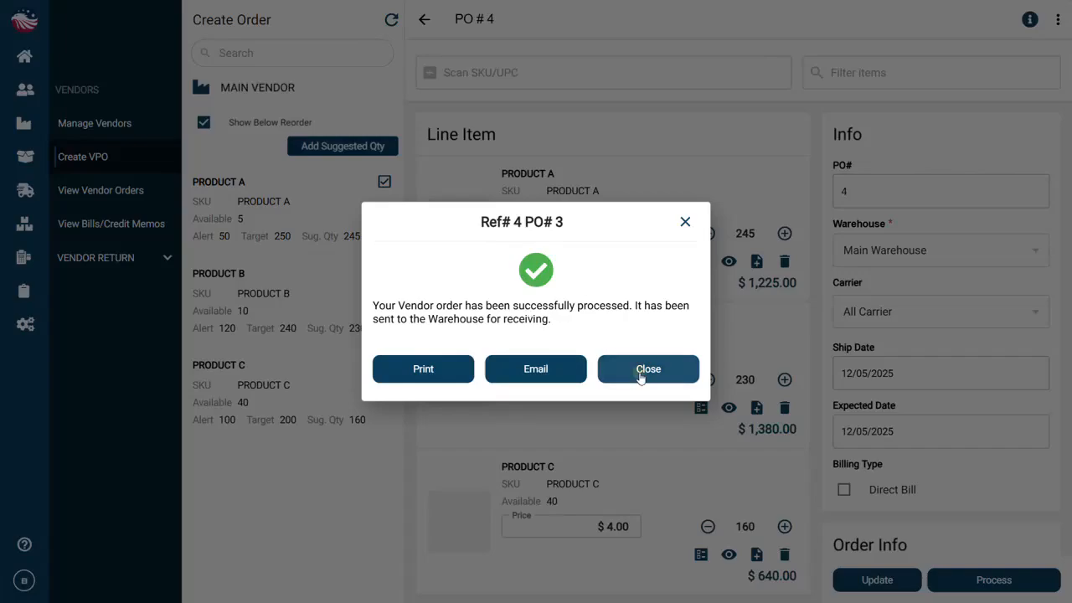
{"action": "left_click", "coordinate": [640, 374]}
- Open the inbound MAIN VENDOR order awaiting receipt and mark all its line items as received in full
{"action": "left_click", "coordinate": [31, 57]}
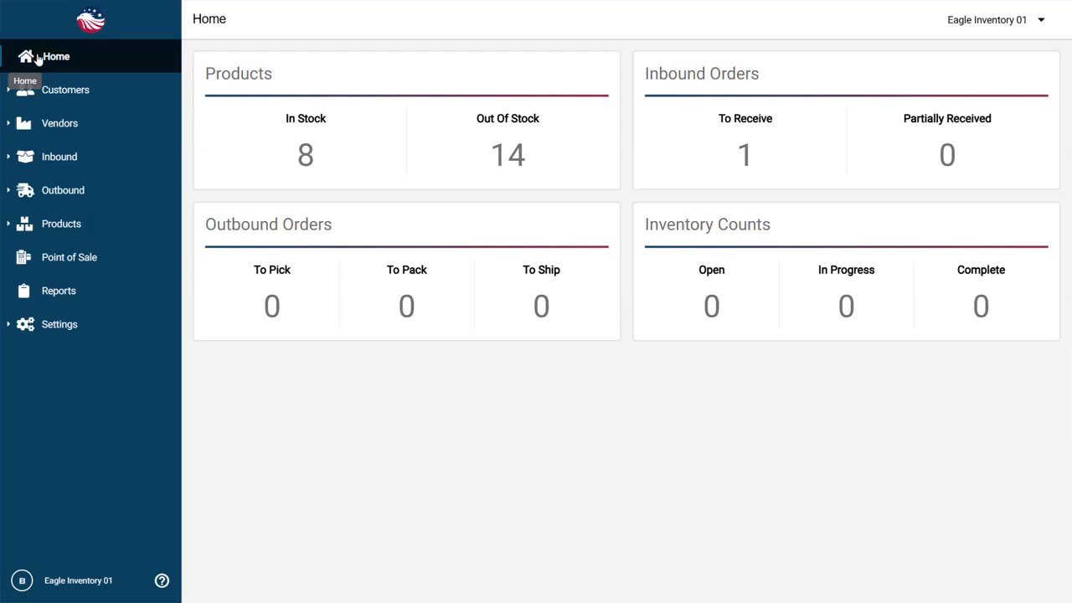
{"action": "left_click", "coordinate": [748, 157]}
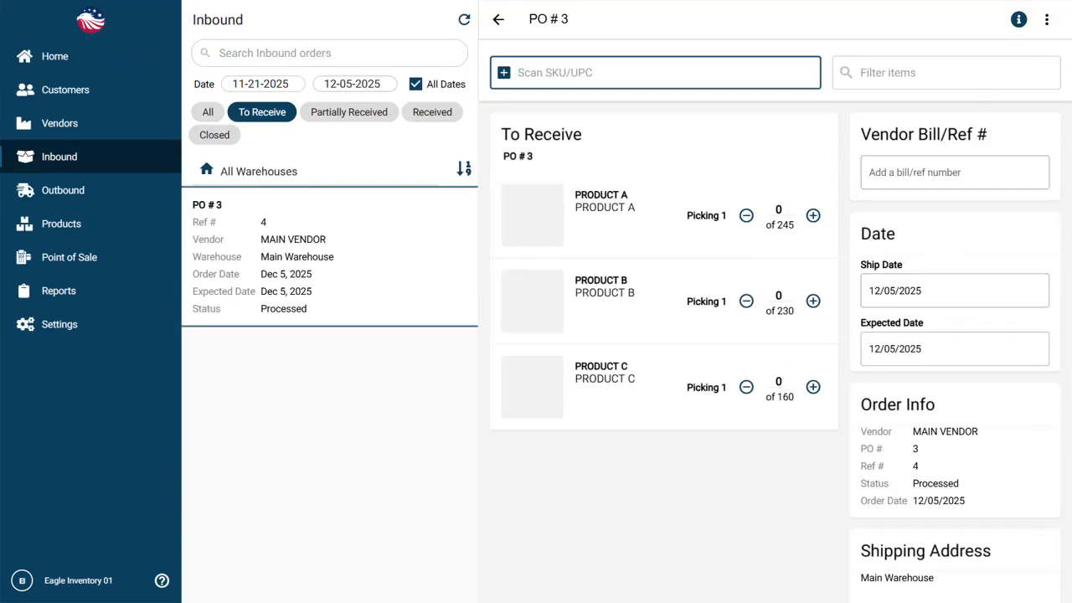
{"action": "left_click", "coordinate": [1047, 19]}
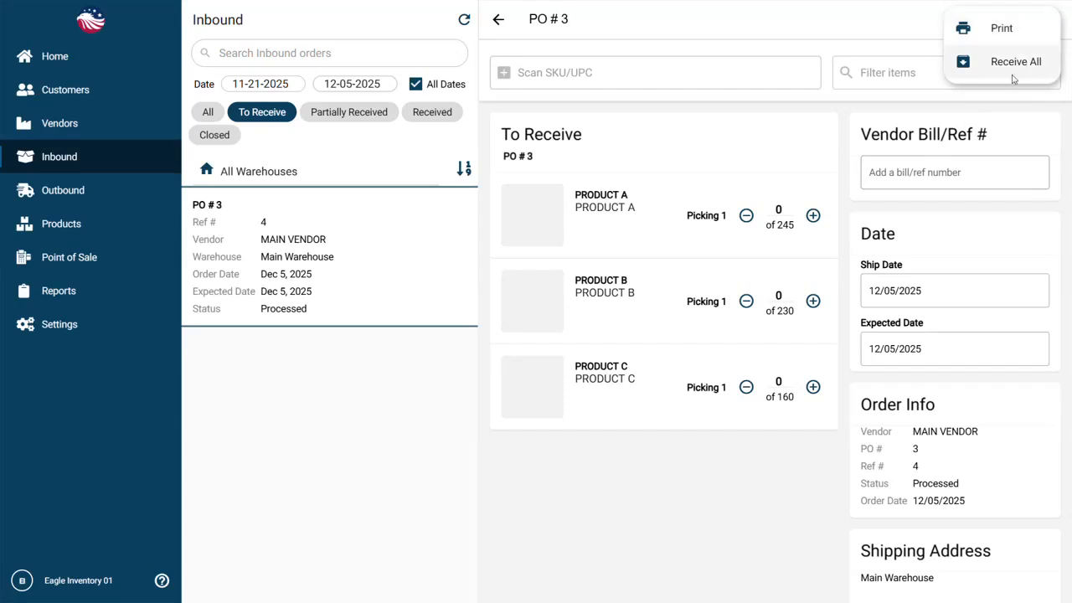
{"action": "left_click", "coordinate": [992, 62]}
- Enter the vendor bill reference number and complete the receipt of the inbound order
{"action": "left_click", "coordinate": [947, 164]}
{"action": "type", "text": "11221"}
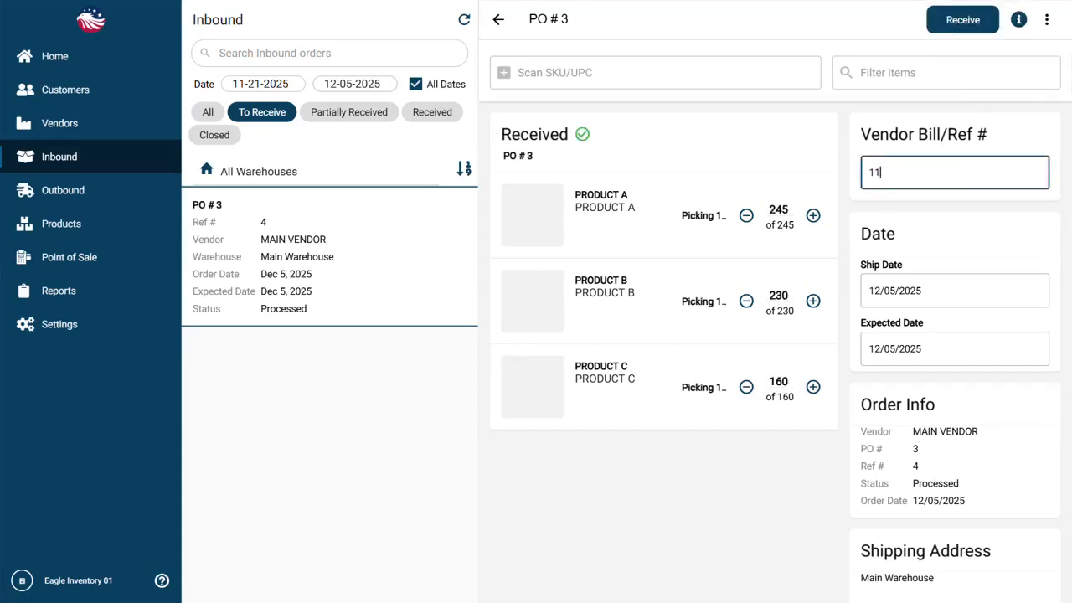
{"action": "left_click", "coordinate": [850, 200]}
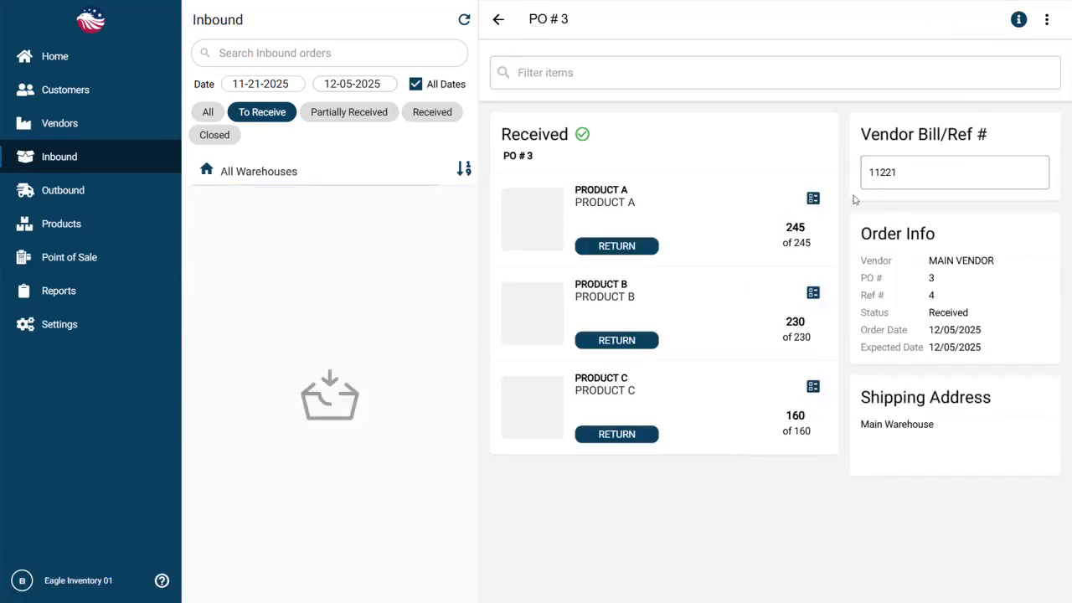
- Open a new vendor purchase order for MAIN VENDOR to check its products' reorder information
{"action": "left_click", "coordinate": [82, 124]}
{"action": "left_click", "coordinate": [133, 157]}
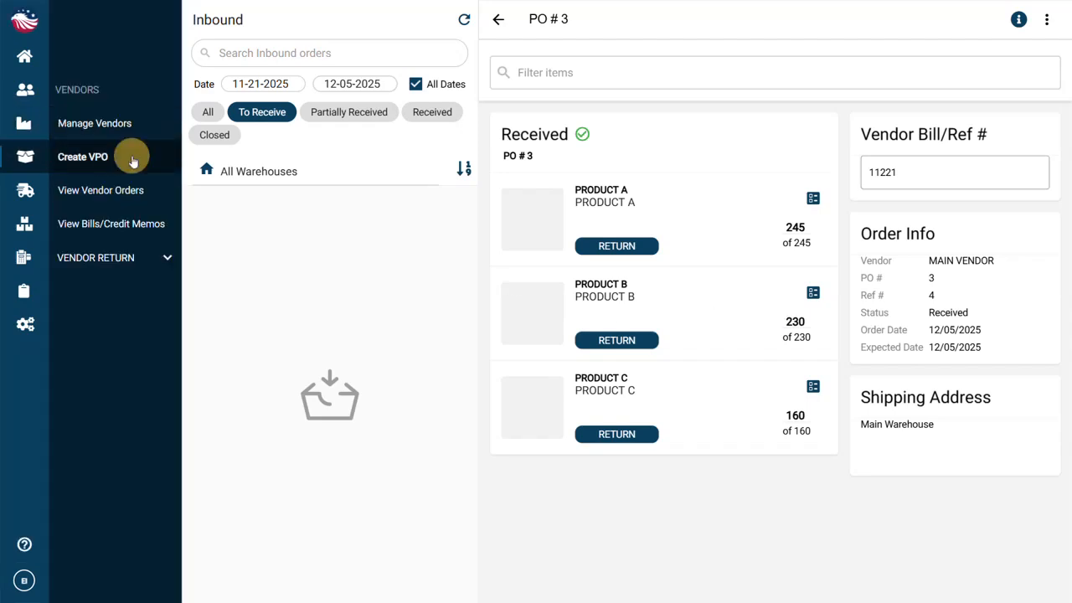
{"action": "left_click", "coordinate": [273, 59]}
{"action": "scroll", "coordinate": [538, 479], "scroll_direction": "down", "scroll_amount": 3}
{"action": "scroll", "coordinate": [538, 478], "scroll_direction": "down", "scroll_amount": 4}
{"action": "left_click", "coordinate": [418, 417]}
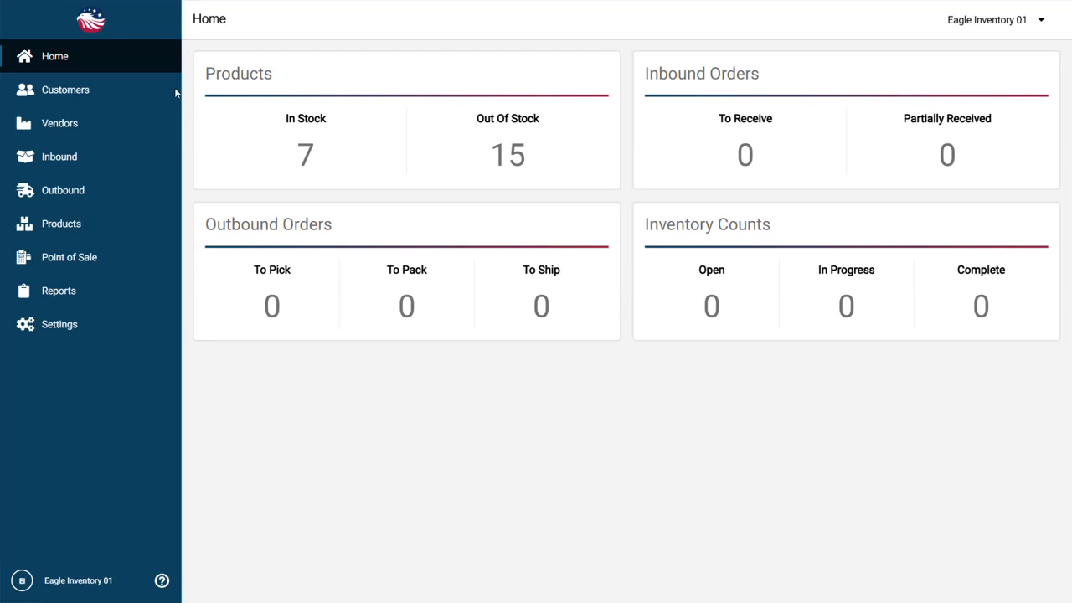
- Create a sales order for the customer Video Games by Dan and add Test Product Name to it
{"action": "left_click", "coordinate": [143, 88]}
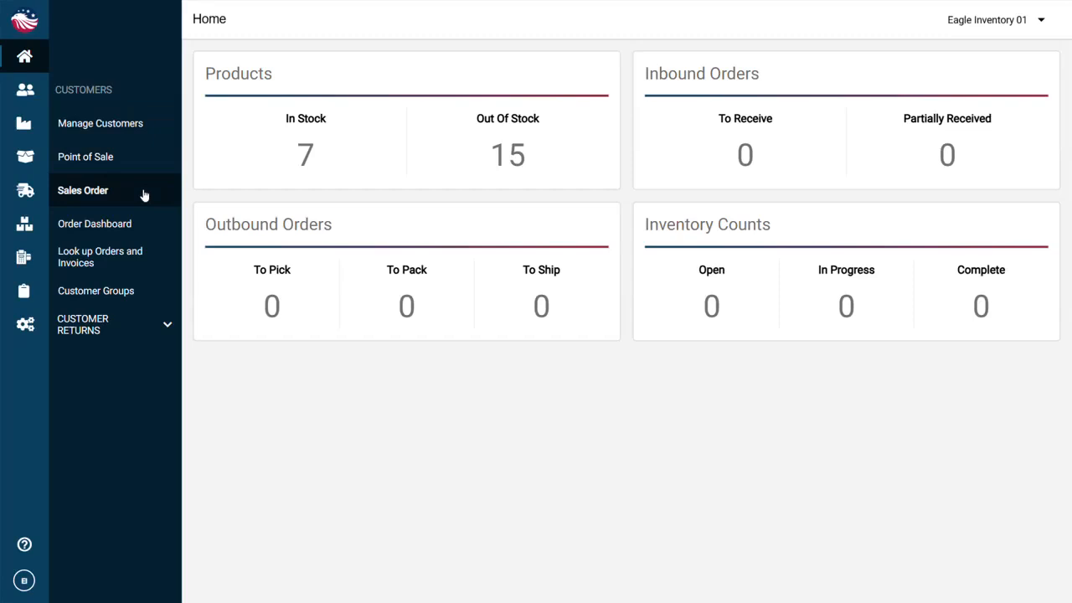
{"action": "left_click", "coordinate": [144, 194]}
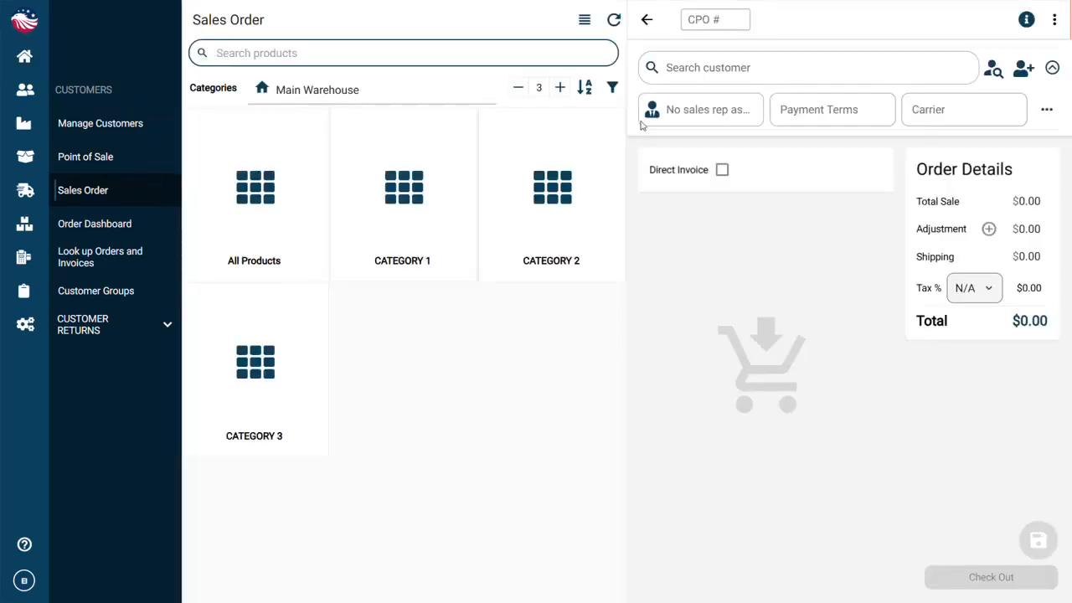
{"action": "left_click", "coordinate": [745, 68]}
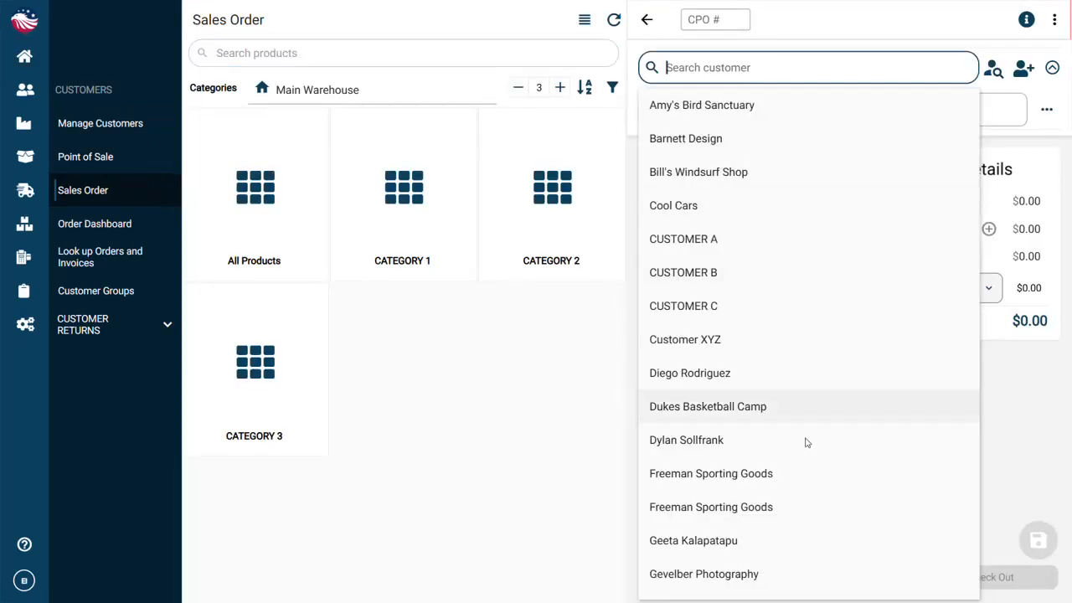
{"action": "scroll", "coordinate": [804, 438], "scroll_direction": "down", "scroll_amount": 5}
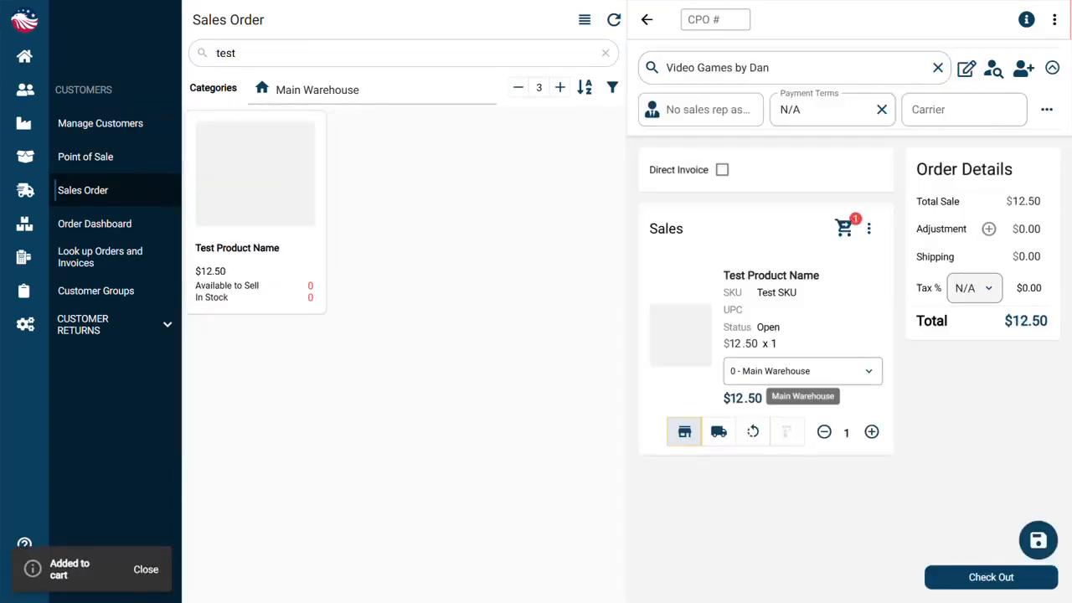
- Process Test Product Name as a back order with quantity 100 and check out the sales order on account
{"action": "left_click", "coordinate": [753, 432]}
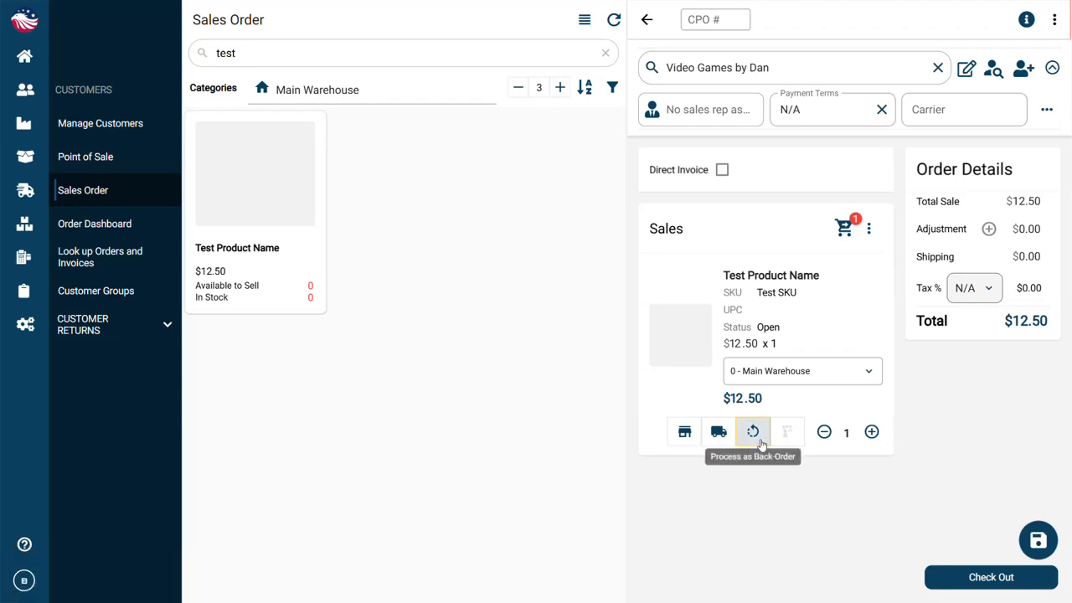
{"action": "type", "text": "100"}
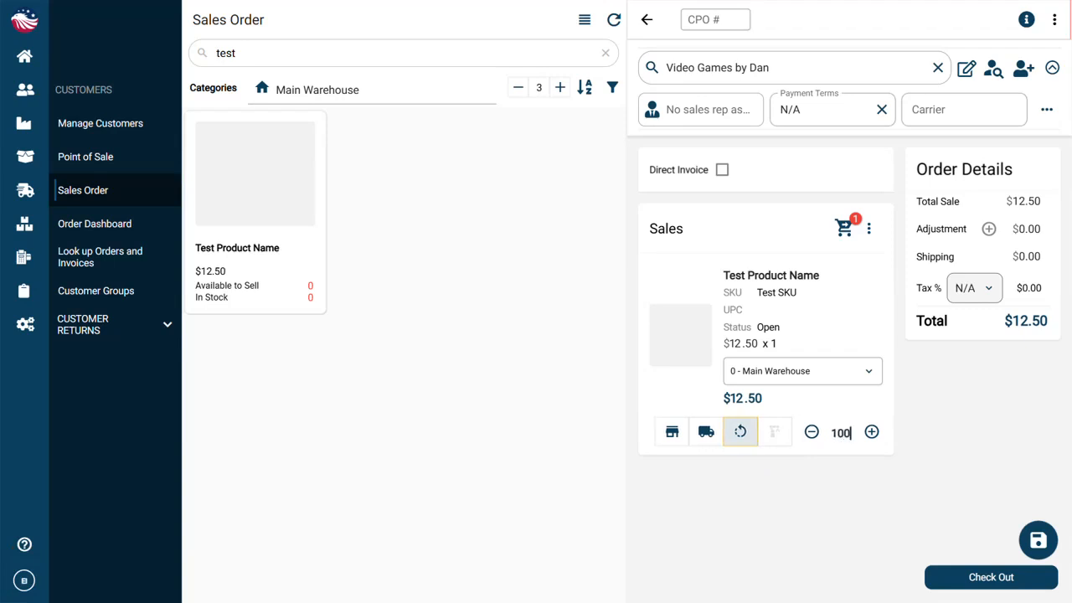
{"action": "left_click", "coordinate": [997, 579]}
{"action": "left_click", "coordinate": [580, 546]}
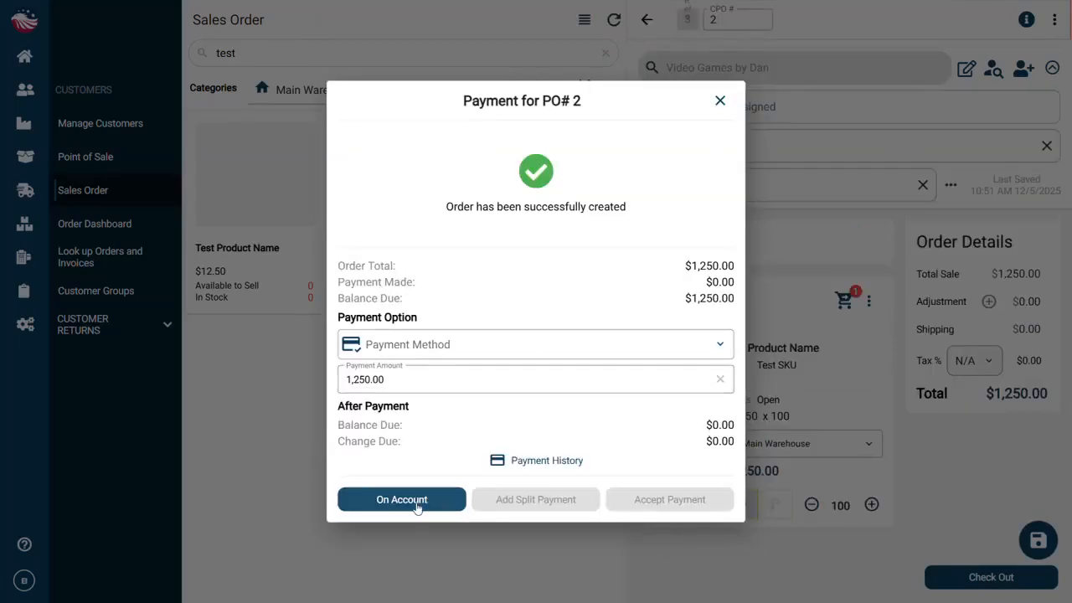
{"action": "left_click", "coordinate": [423, 505]}
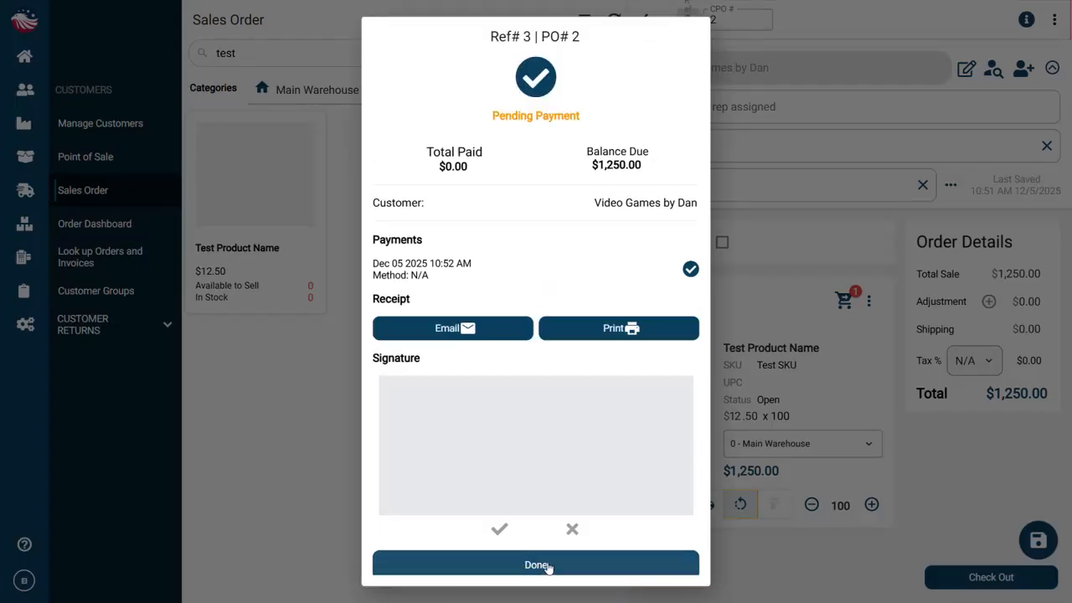
- Close the sales order receipt, look up the processed Video Games by Dan order, and open its related vendor purchase order
{"action": "left_click", "coordinate": [549, 567]}
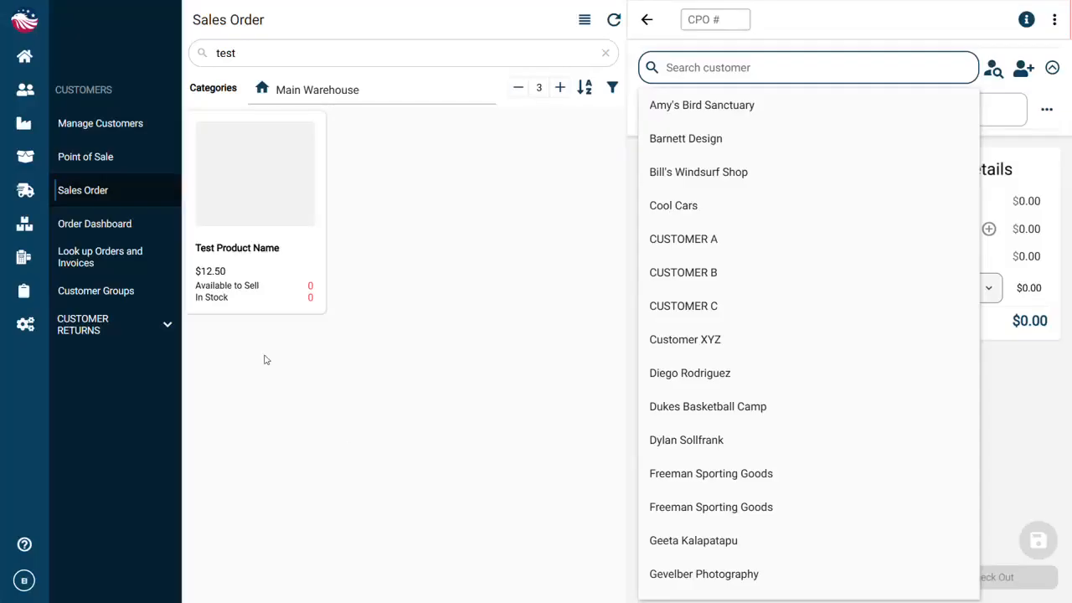
{"action": "left_click", "coordinate": [134, 265]}
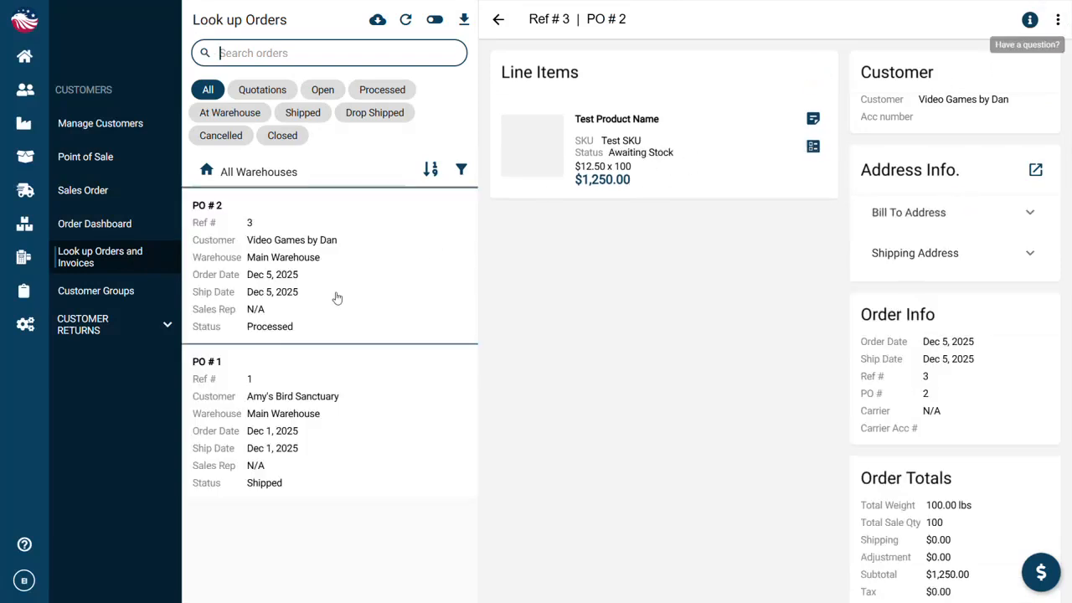
{"action": "left_click", "coordinate": [135, 261]}
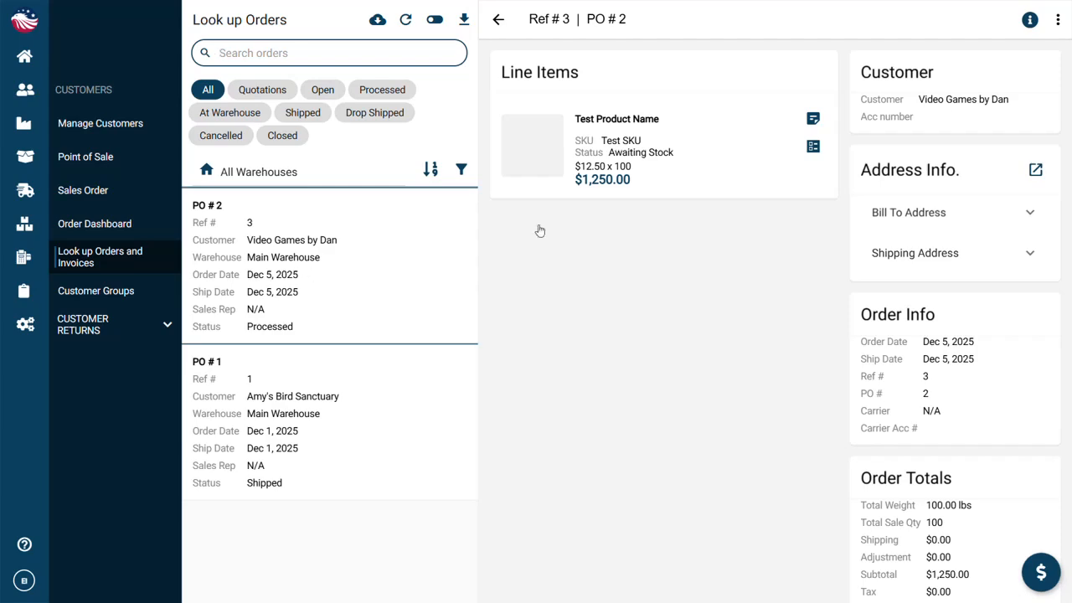
{"action": "left_click", "coordinate": [1060, 18]}
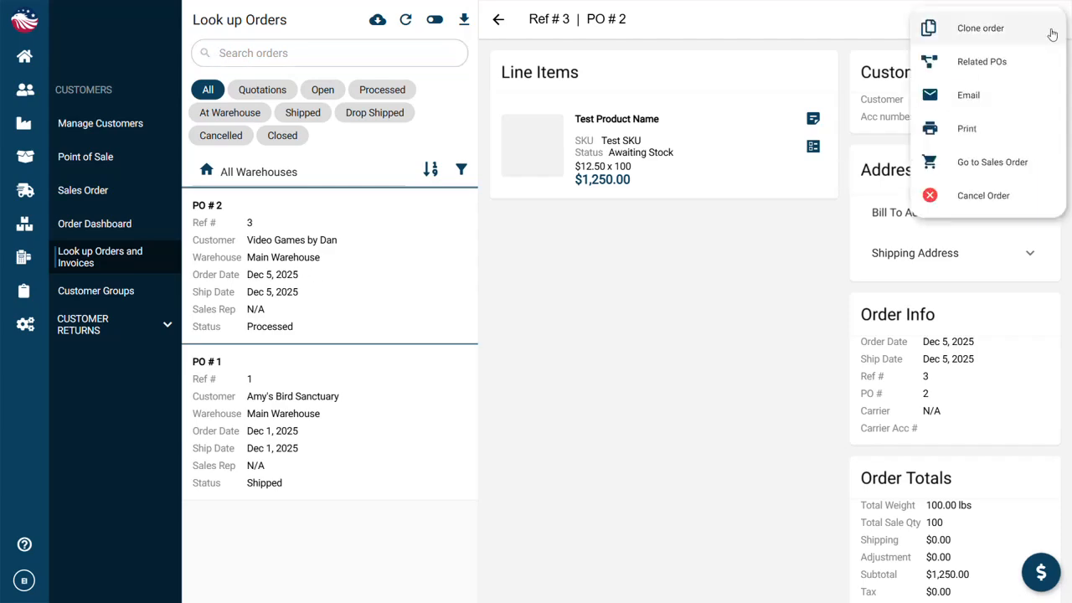
{"action": "left_click", "coordinate": [1001, 62]}
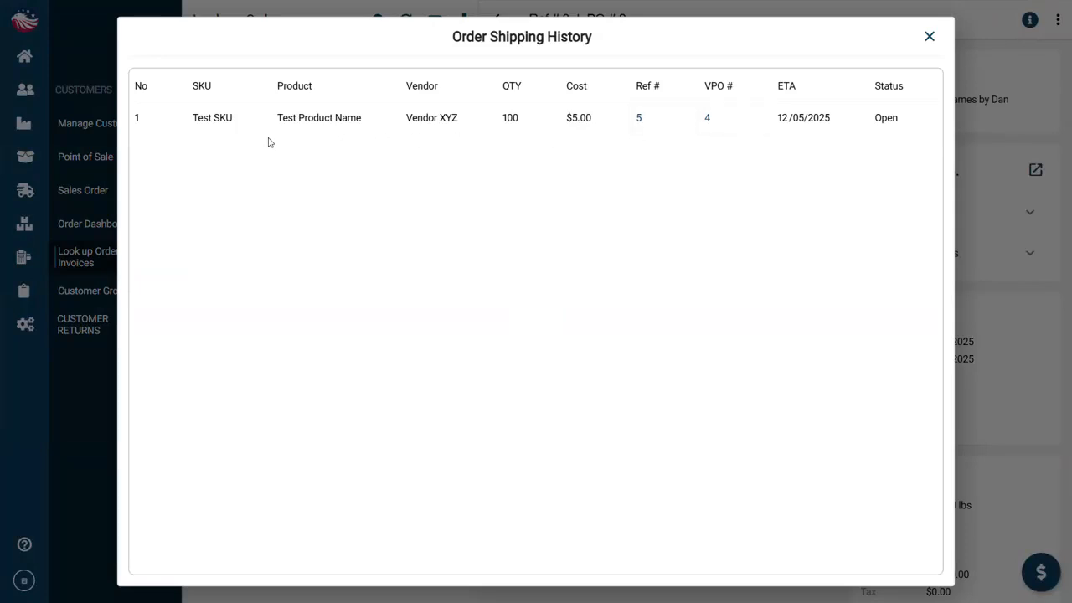
{"action": "left_click", "coordinate": [648, 130]}
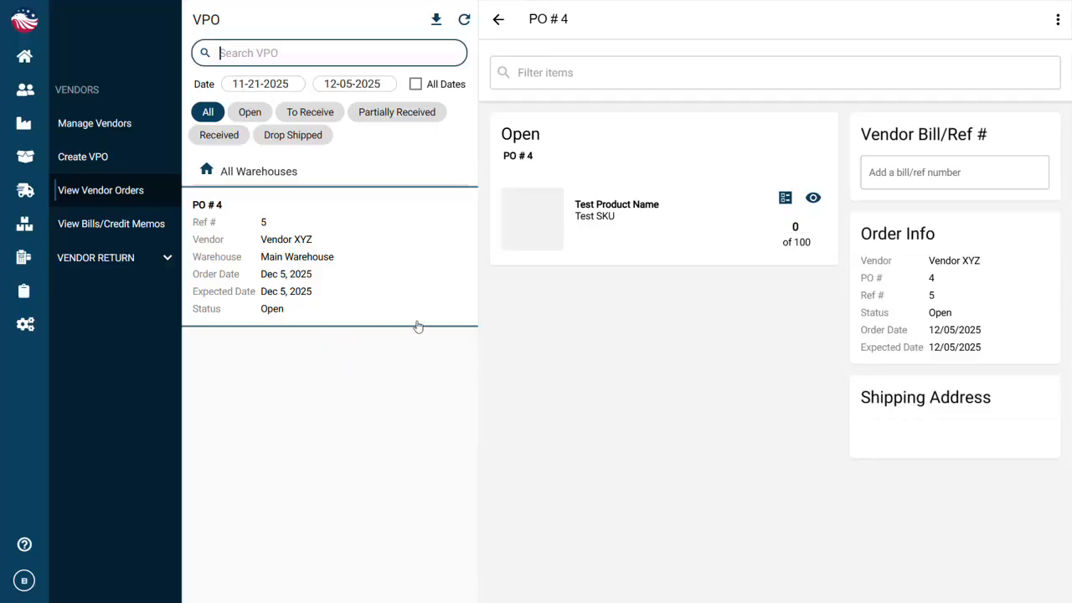
- Process the open Vendor XYZ purchase order for Test Product Name
{"action": "left_click", "coordinate": [720, 376]}
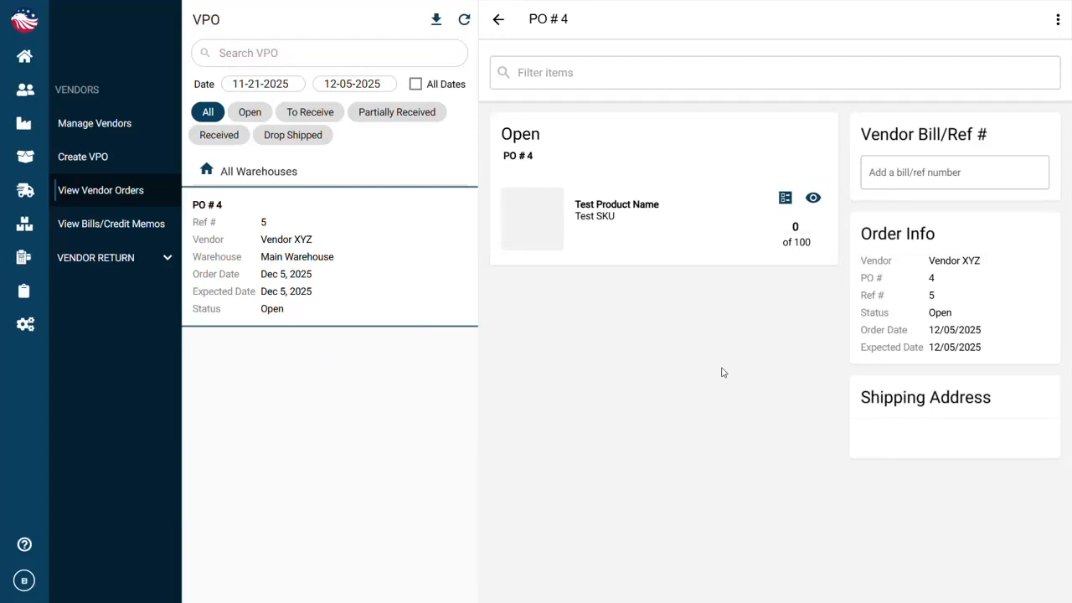
{"action": "left_click", "coordinate": [1059, 17]}
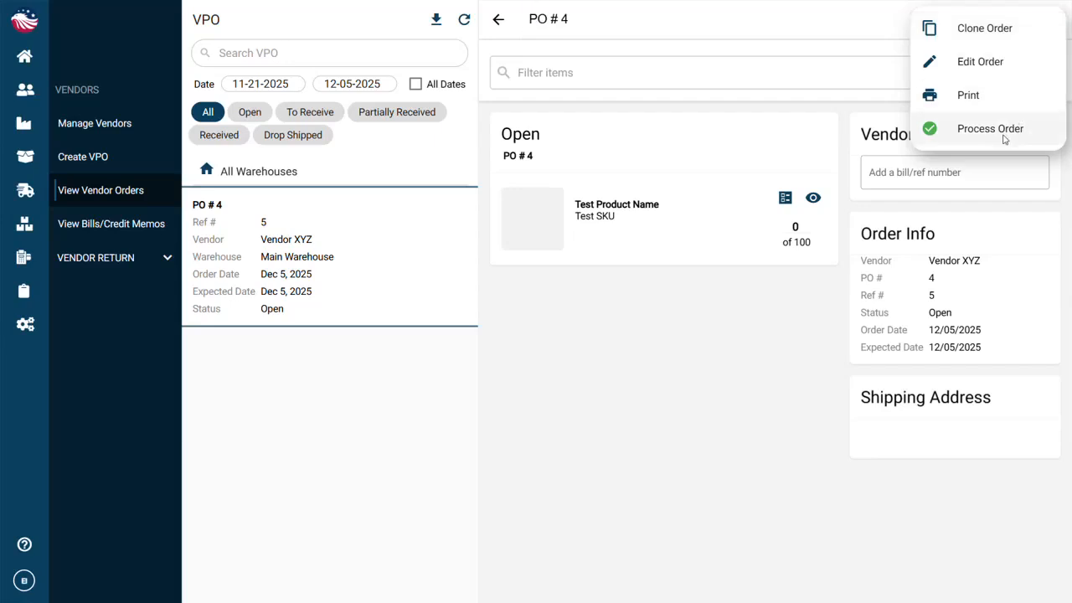
{"action": "left_click", "coordinate": [1005, 130]}
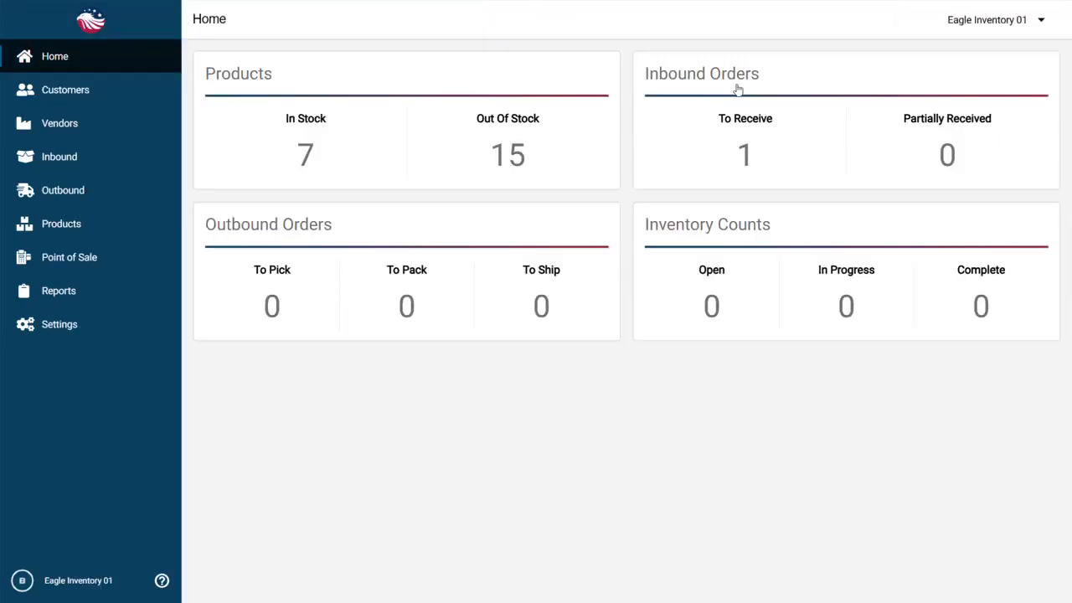
- Receive 100 units of Test Product Name on the Vendor XYZ inbound order with its vendor bill reference number
{"action": "left_click", "coordinate": [751, 158]}
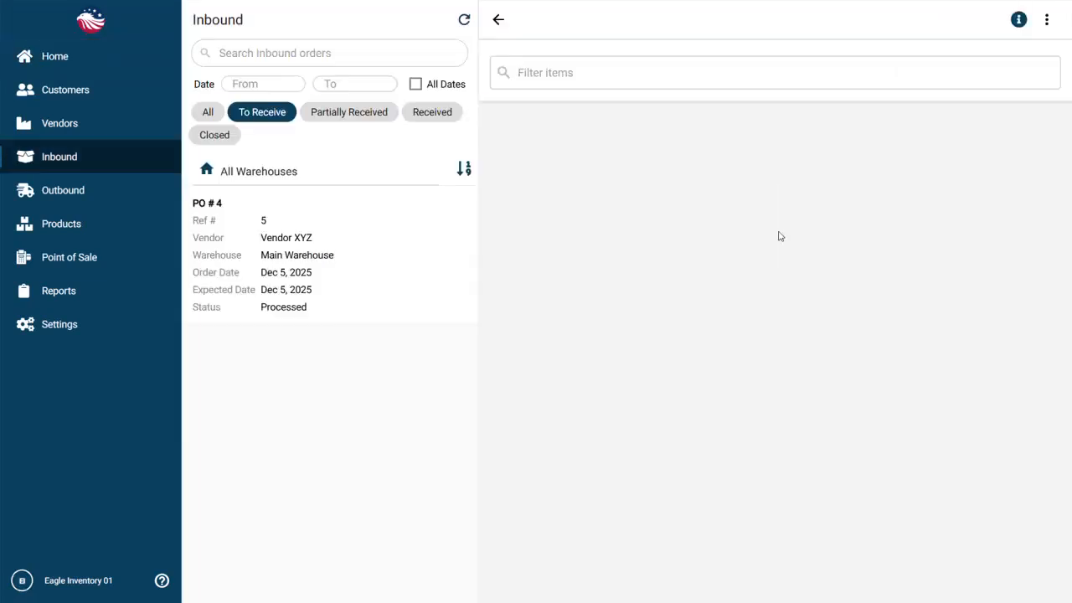
{"action": "left_click", "coordinate": [779, 210]}
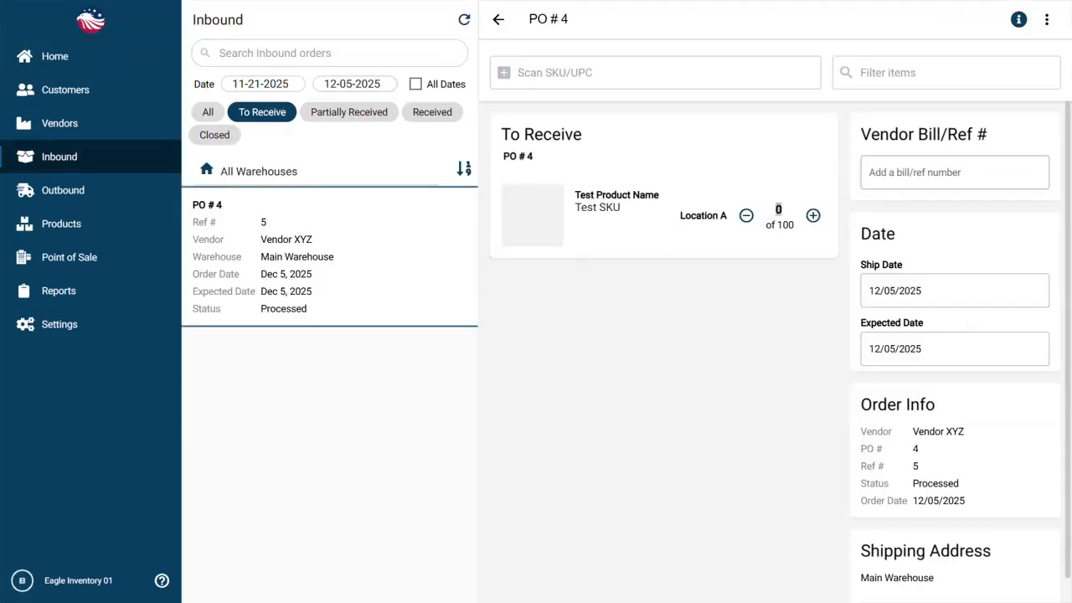
{"action": "type", "text": "100"}
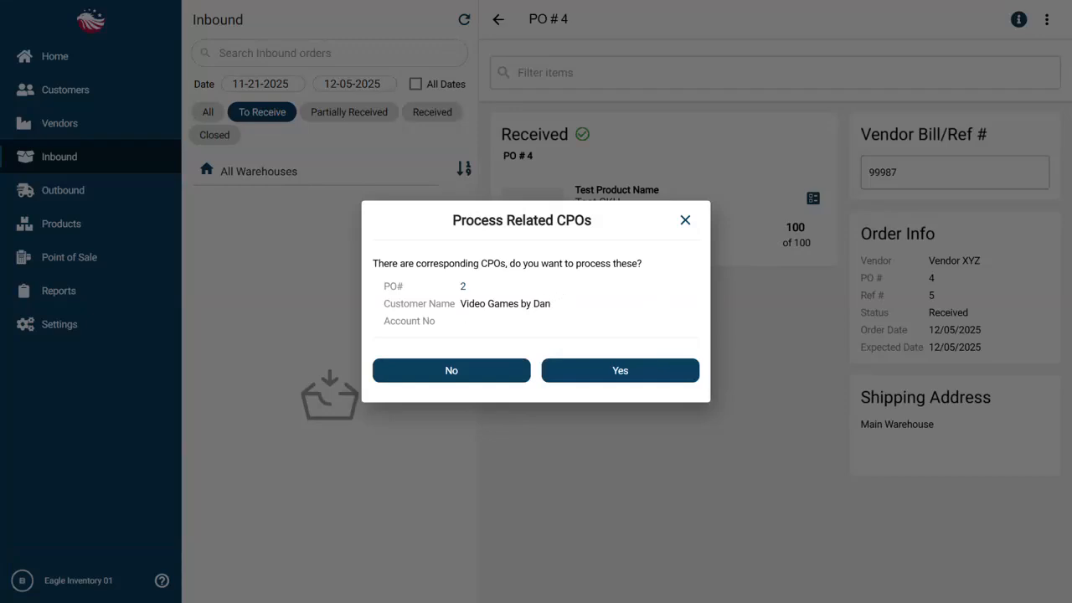
- Accept processing of the related customer purchase order for Video Games by Dan
{"action": "left_click_drag", "start_coordinate": [460, 303], "coordinate": [545, 303]}
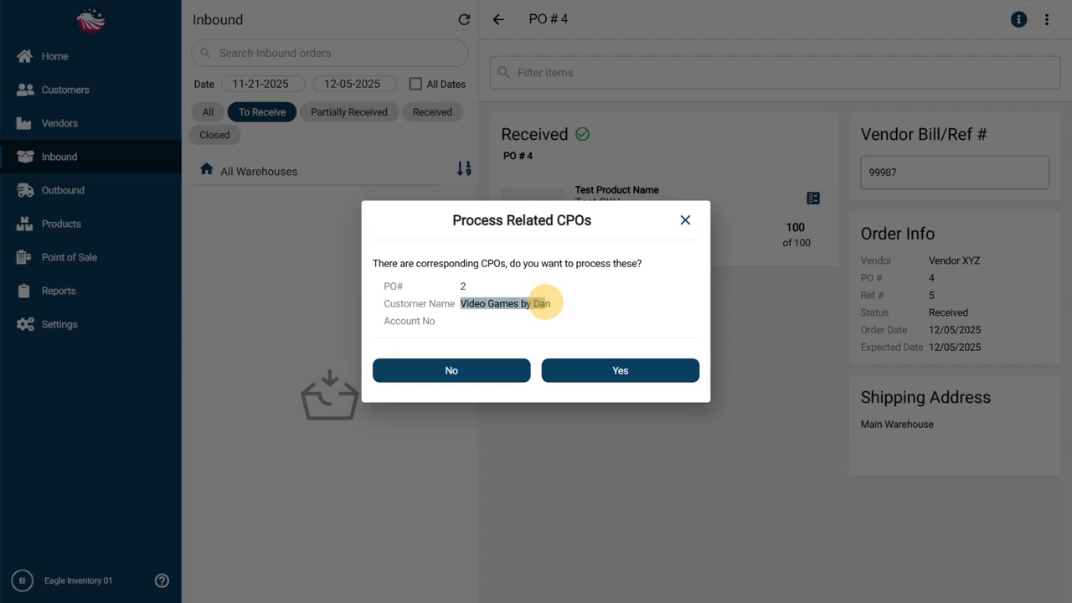
{"action": "left_click", "coordinate": [508, 308]}
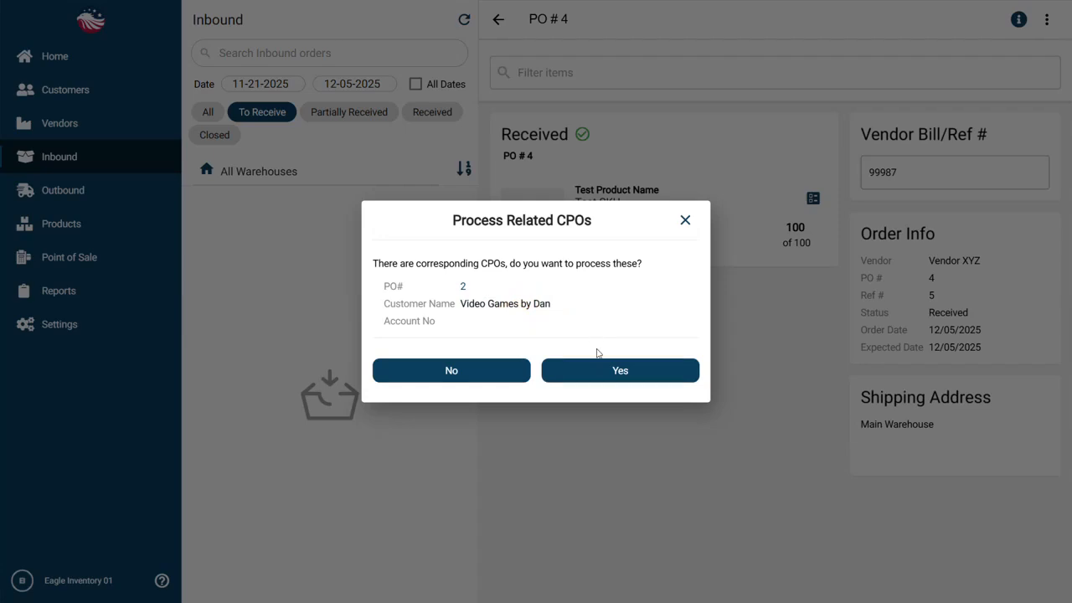
{"action": "left_click", "coordinate": [637, 371]}
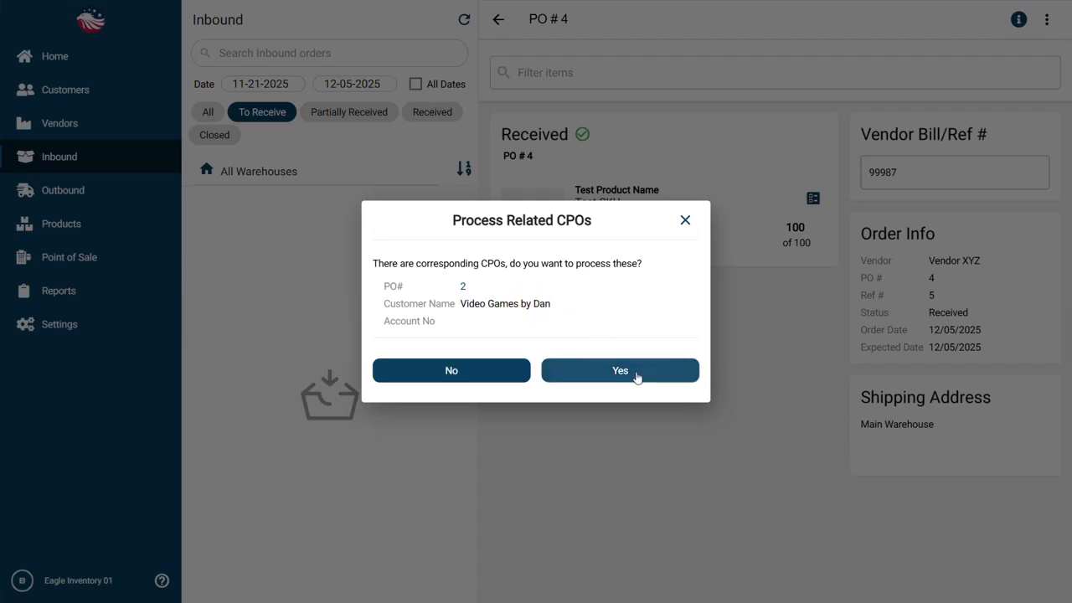
{"action": "left_click", "coordinate": [589, 409]}
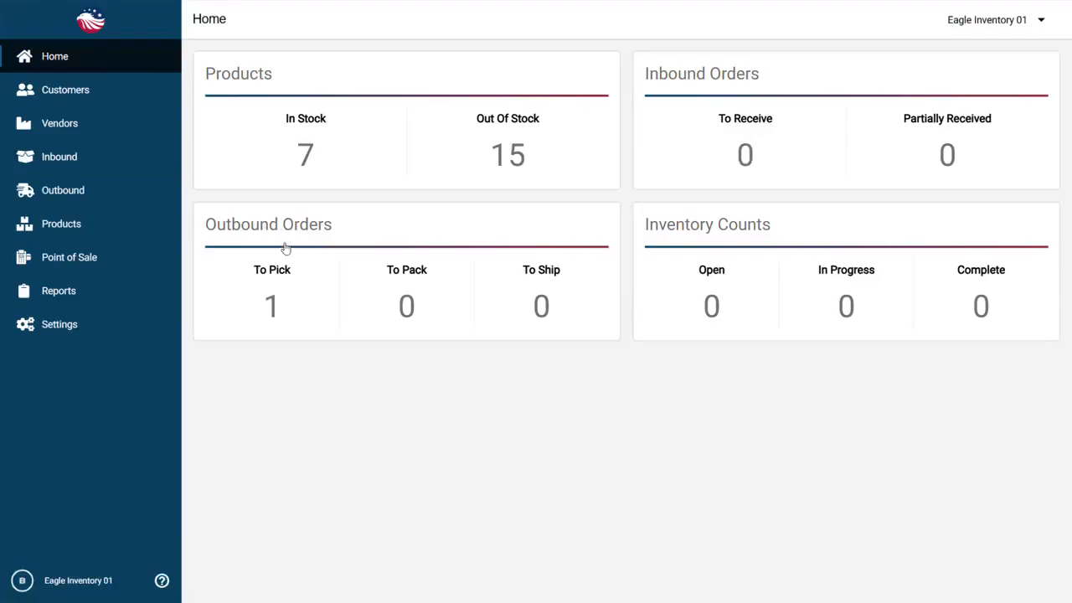
- Open the Video Games by Dan order awaiting picking and set the picked quantity of Test Product Name to 100
{"action": "left_click", "coordinate": [272, 308]}
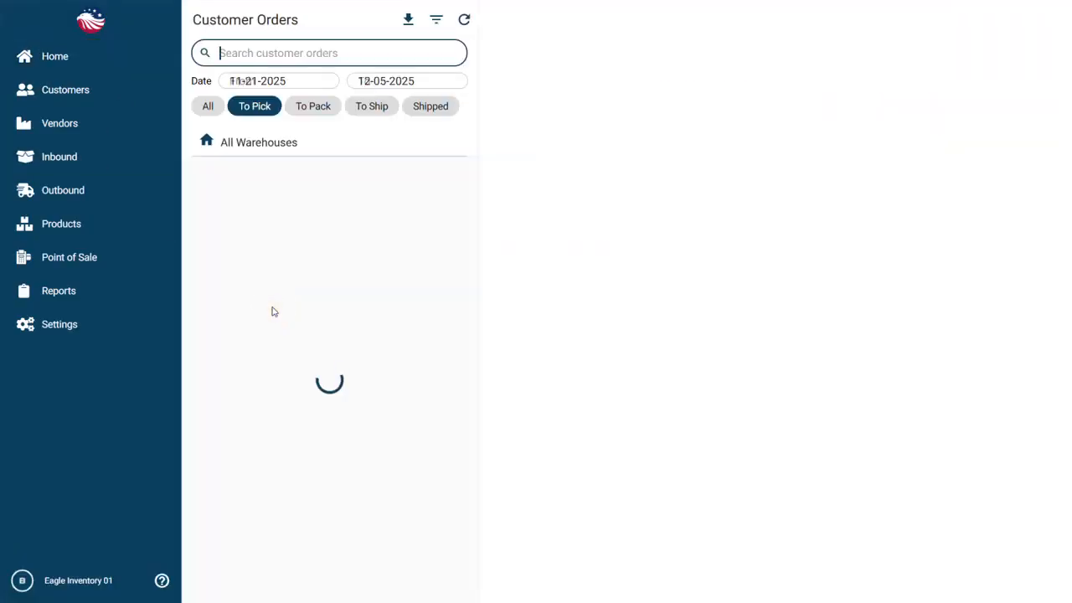
{"action": "left_click", "coordinate": [314, 274]}
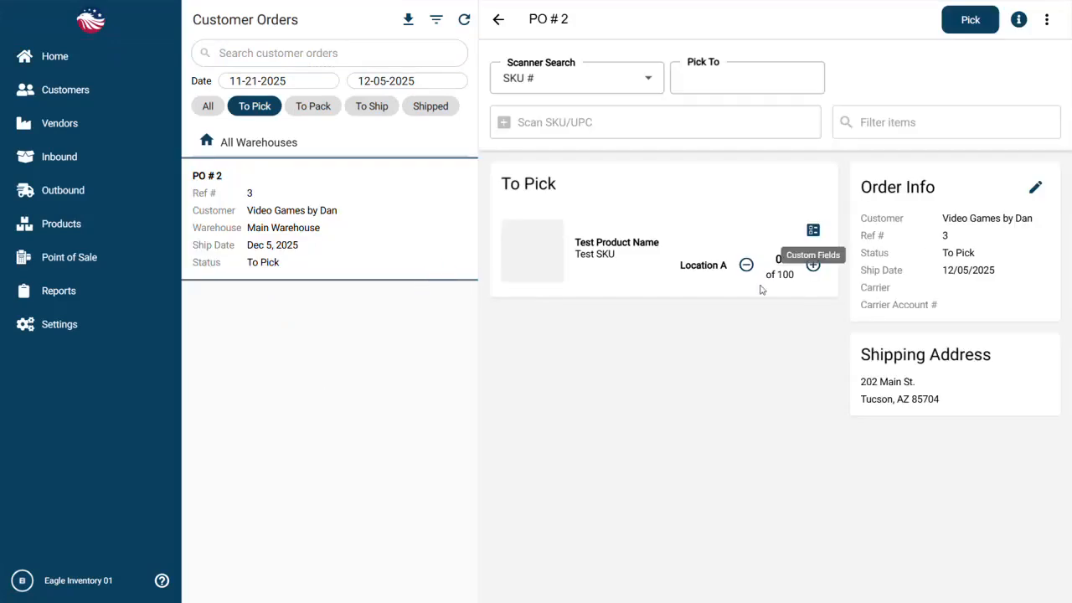
{"action": "type", "text": "100"}
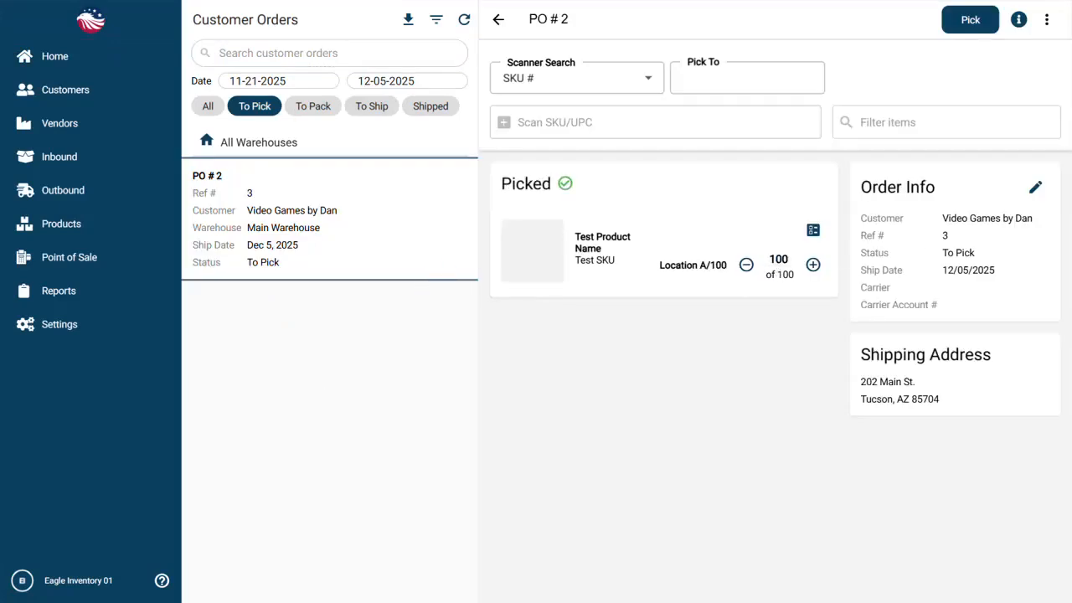
{"action": "left_click", "coordinate": [1050, 20]}
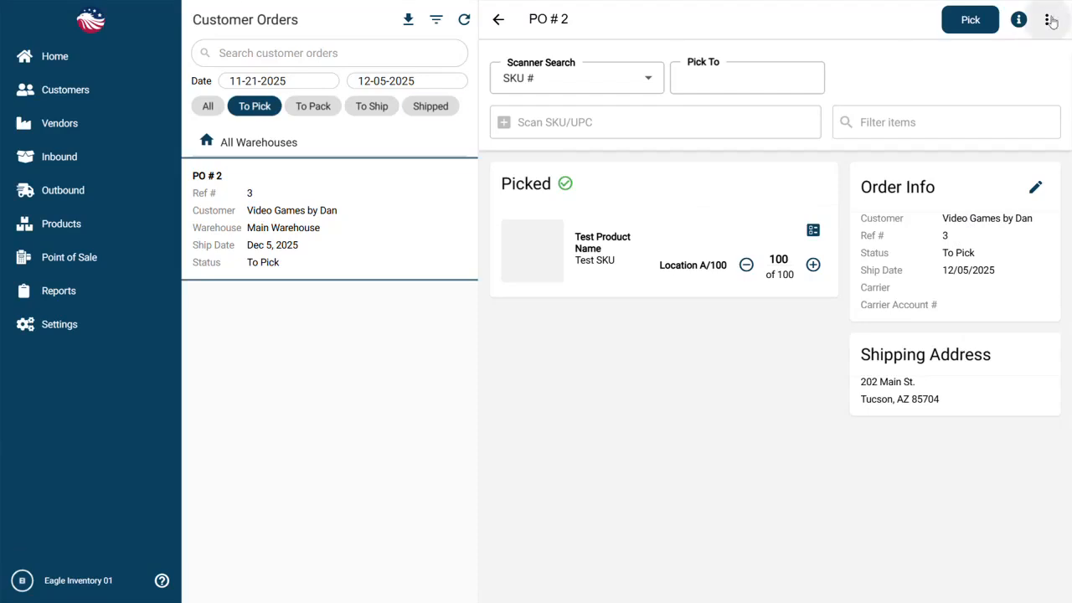
{"action": "left_click", "coordinate": [979, 62]}
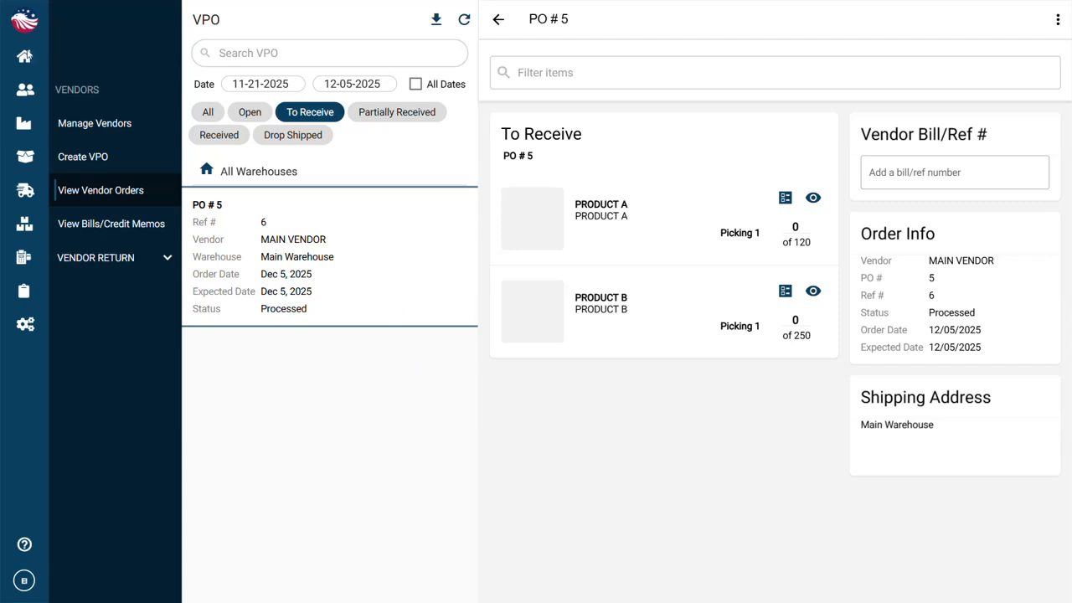
- Open the MAIN VENDOR inbound order awaiting receipt and set received quantities to 20 for PRODUCT A and 200 for PRODUCT B
{"action": "left_click", "coordinate": [31, 56]}
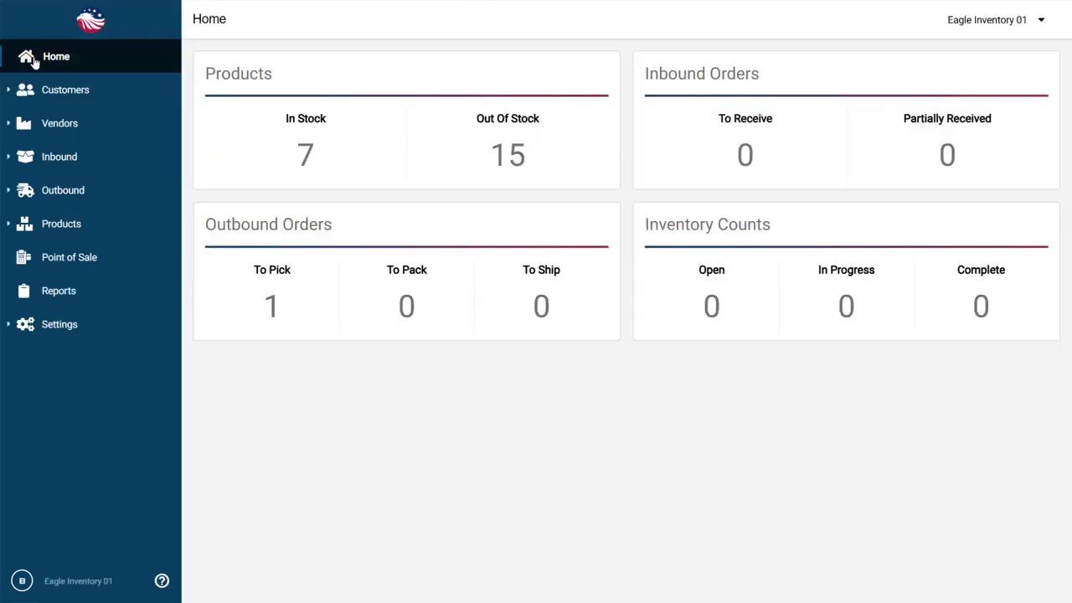
{"action": "left_click", "coordinate": [745, 155]}
{"action": "left_click", "coordinate": [356, 277]}
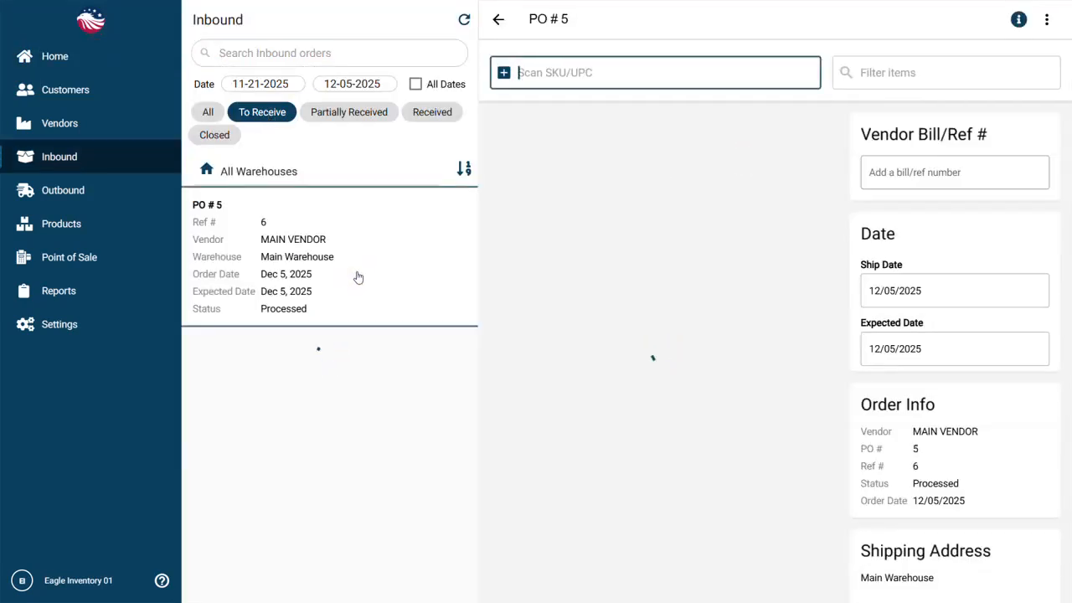
{"action": "left_click", "coordinate": [779, 209]}
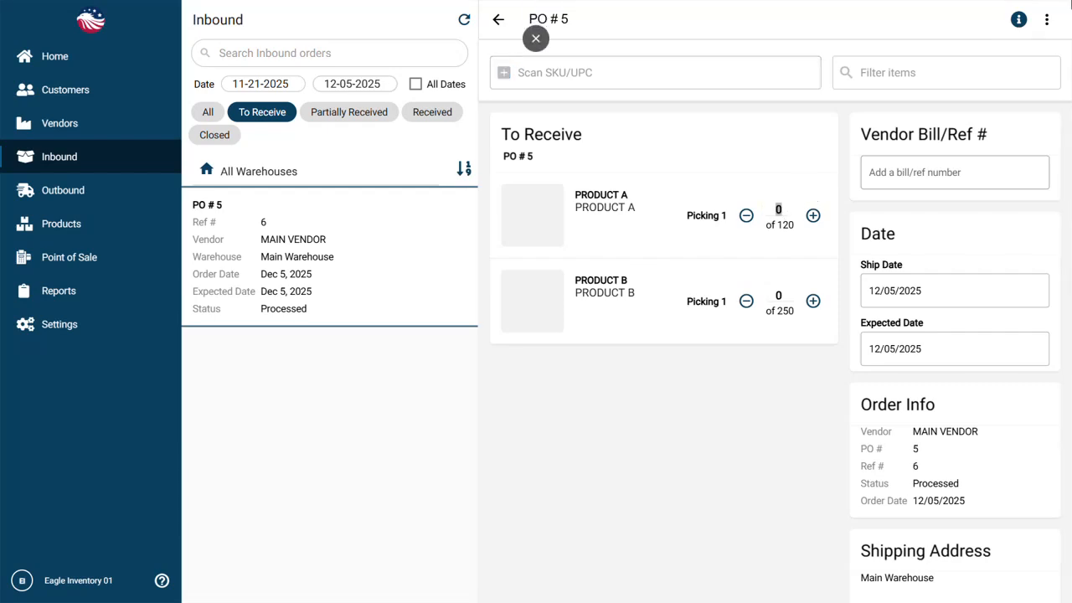
{"action": "type", "text": "20"}
{"action": "key", "text": "Tab"}
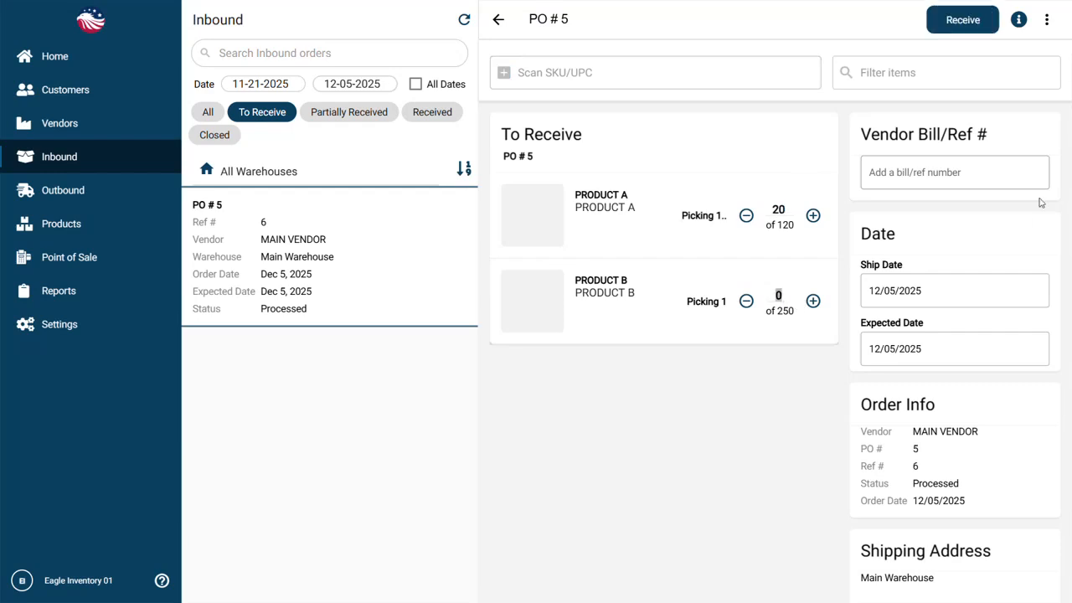
{"action": "type", "text": "200"}
{"action": "key", "text": "Tab"}
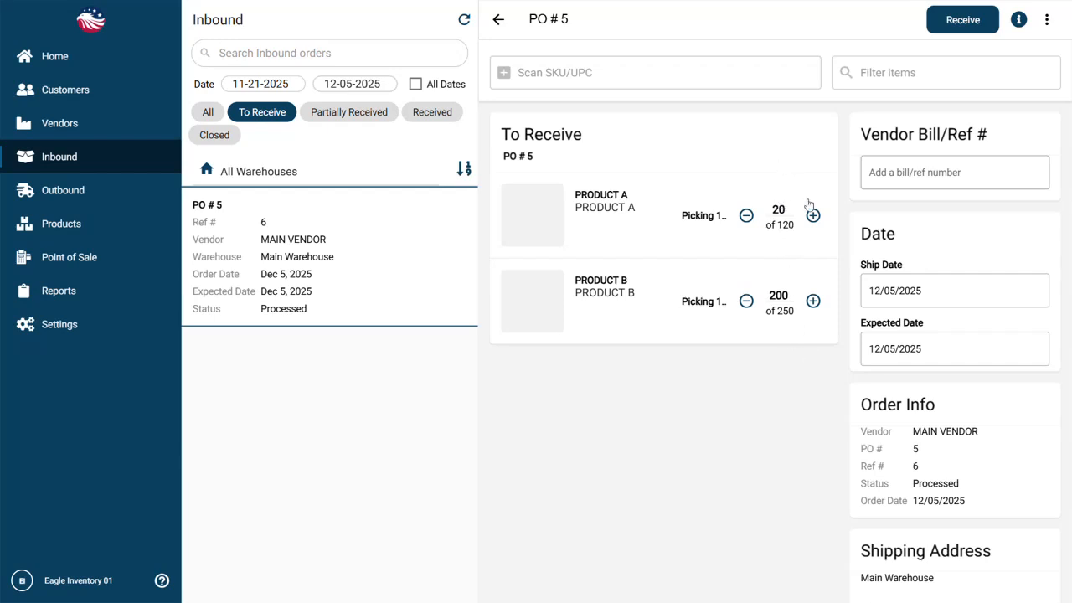
- Enter the vendor bill reference number and receive the MAIN VENDOR order despite the quantity mismatches
{"action": "left_click", "coordinate": [938, 172]}
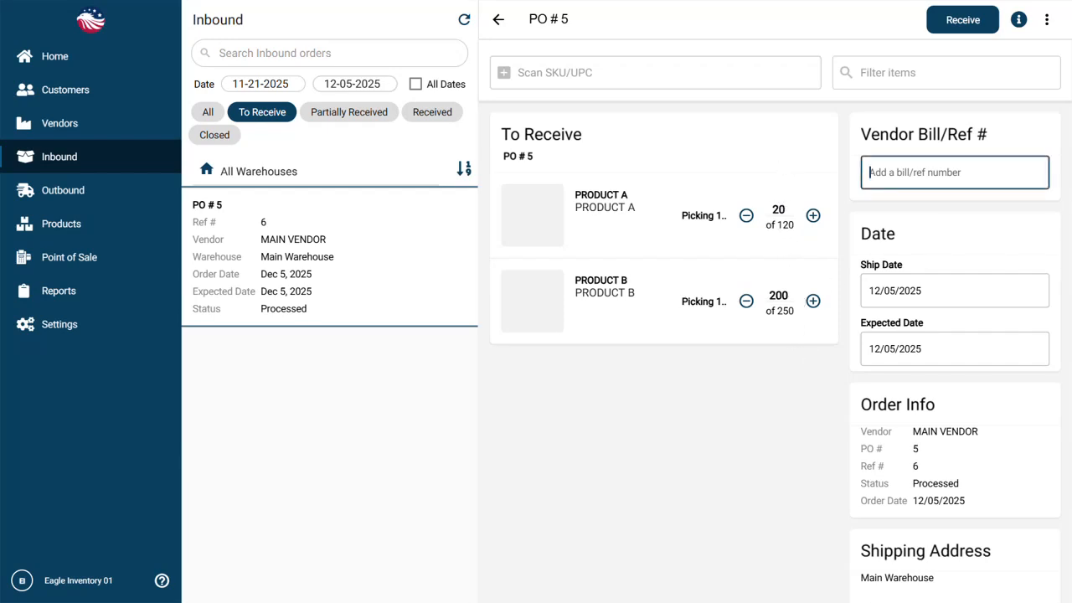
{"action": "type", "text": "55505"}
{"action": "left_click", "coordinate": [962, 19]}
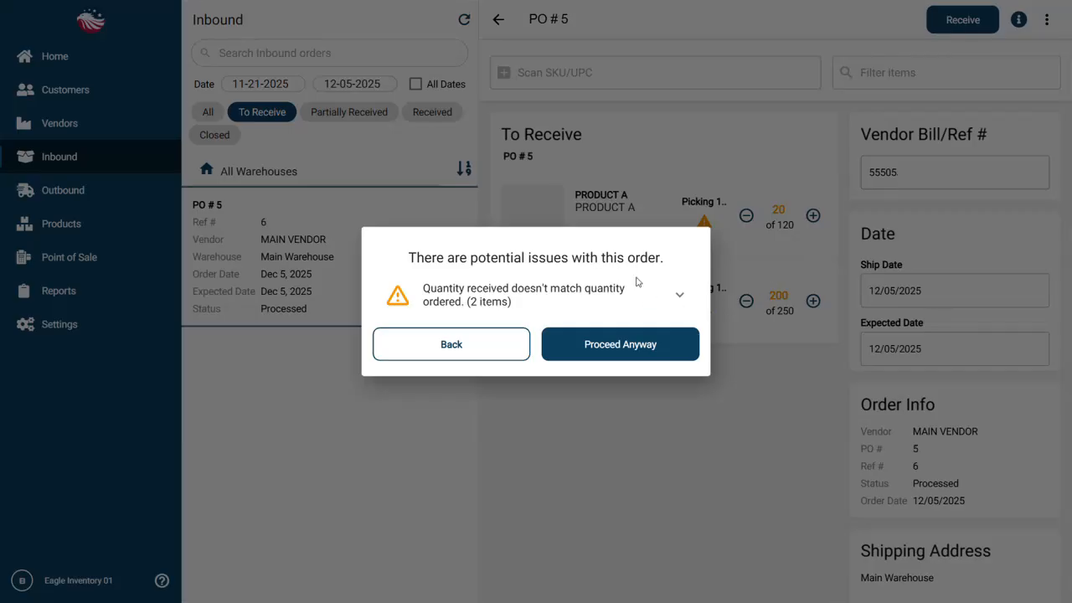
{"action": "left_click", "coordinate": [679, 295]}
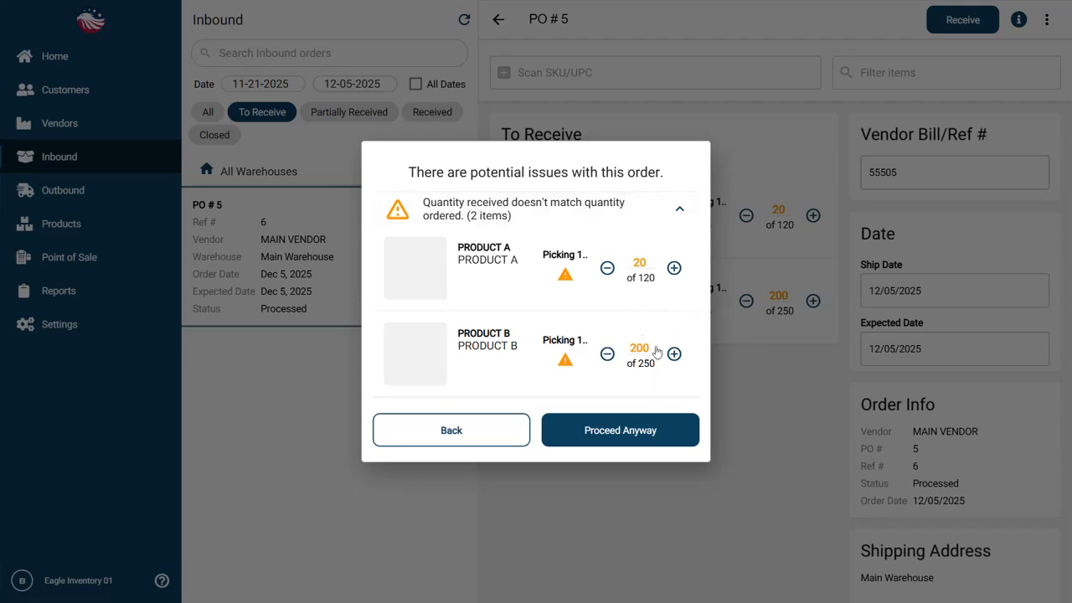
{"action": "left_click", "coordinate": [653, 438]}
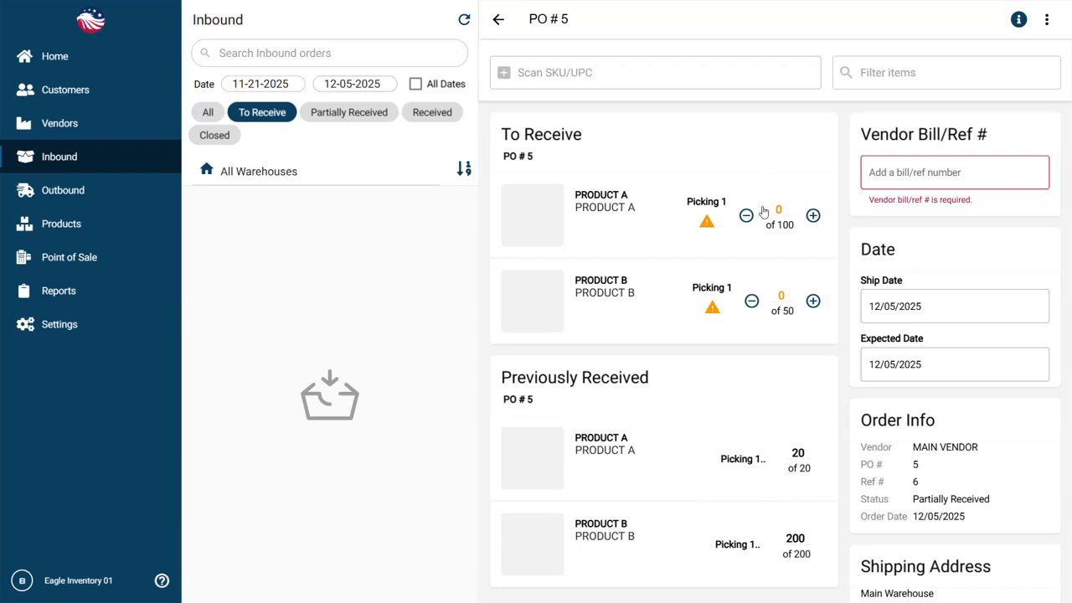
- Create the vendor bill for the pending, partially received MAIN VENDOR order
{"action": "left_click", "coordinate": [95, 126]}
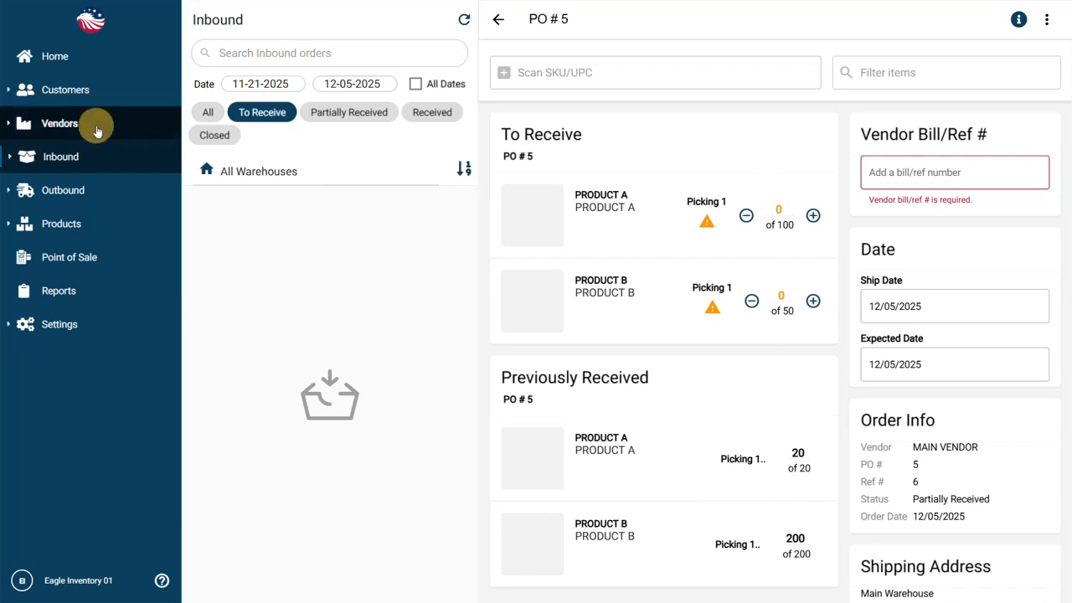
{"action": "left_click", "coordinate": [141, 226]}
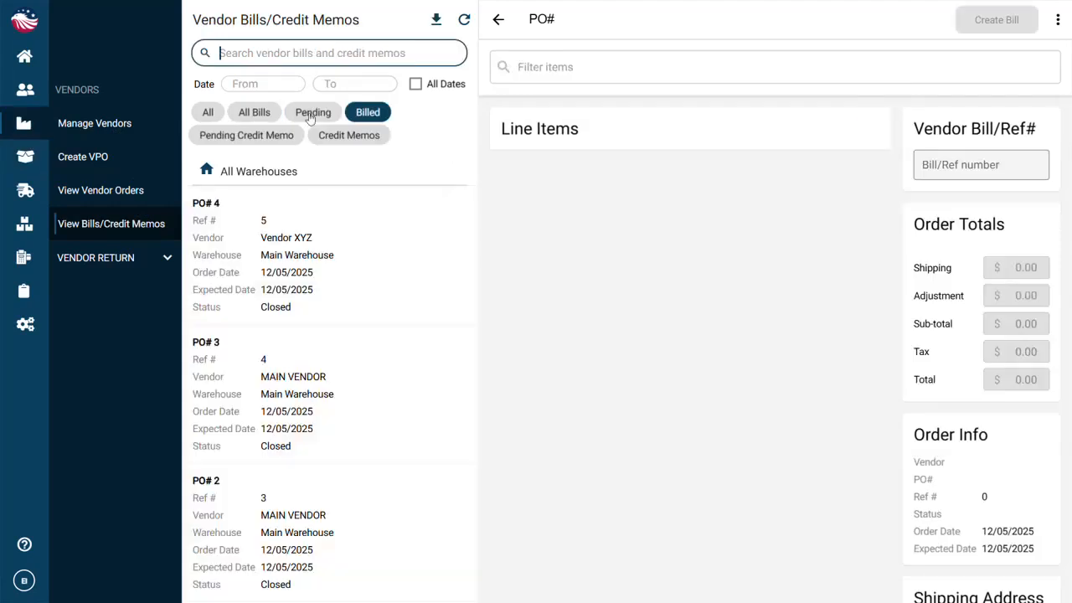
{"action": "left_click", "coordinate": [134, 226]}
{"action": "left_click", "coordinate": [312, 111]}
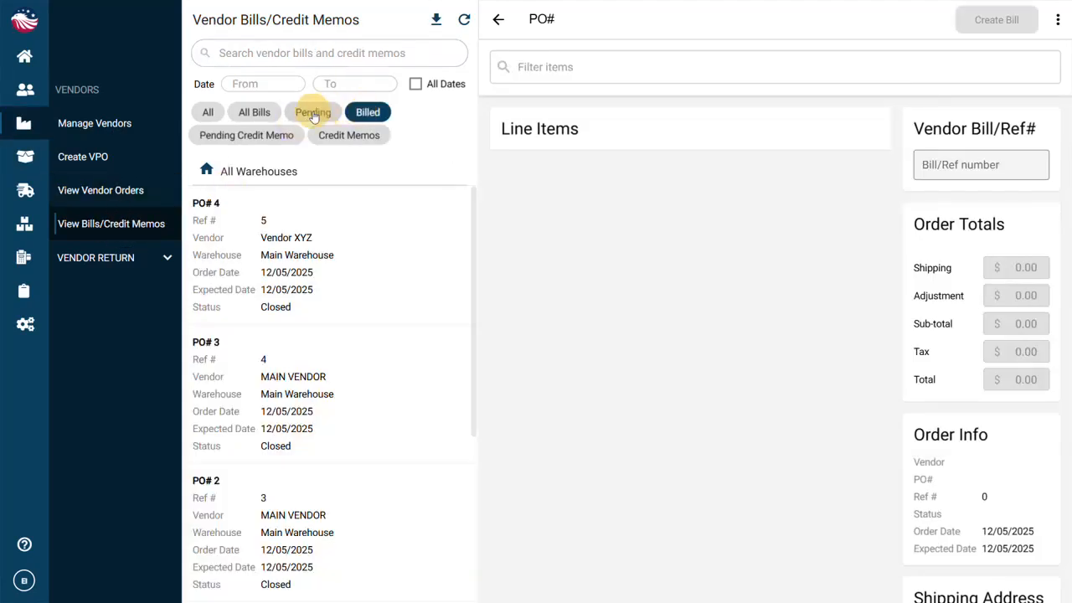
{"action": "left_click", "coordinate": [361, 270]}
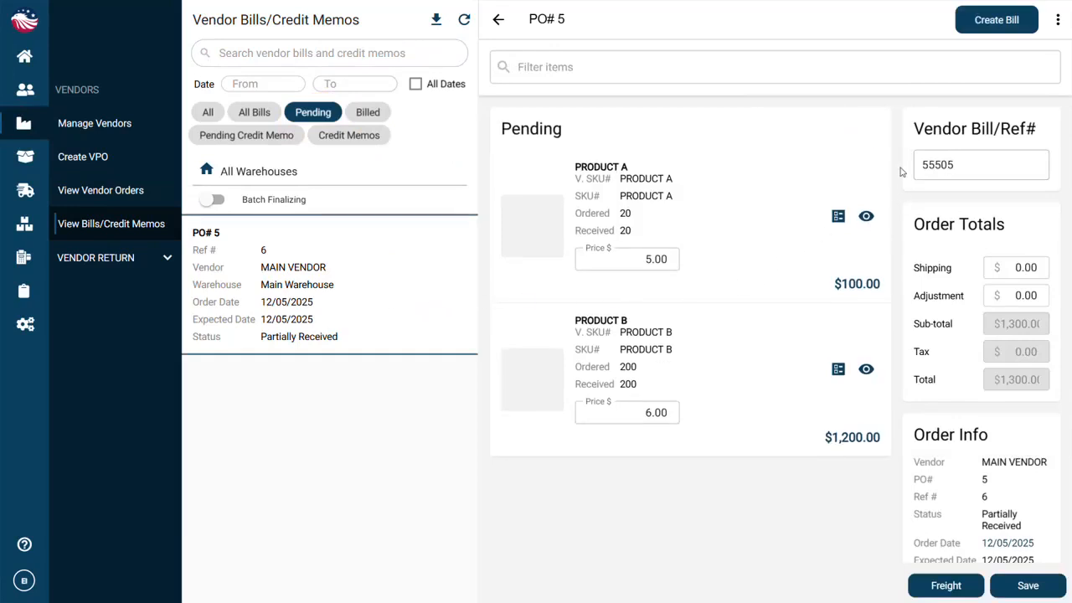
{"action": "left_click", "coordinate": [998, 23]}
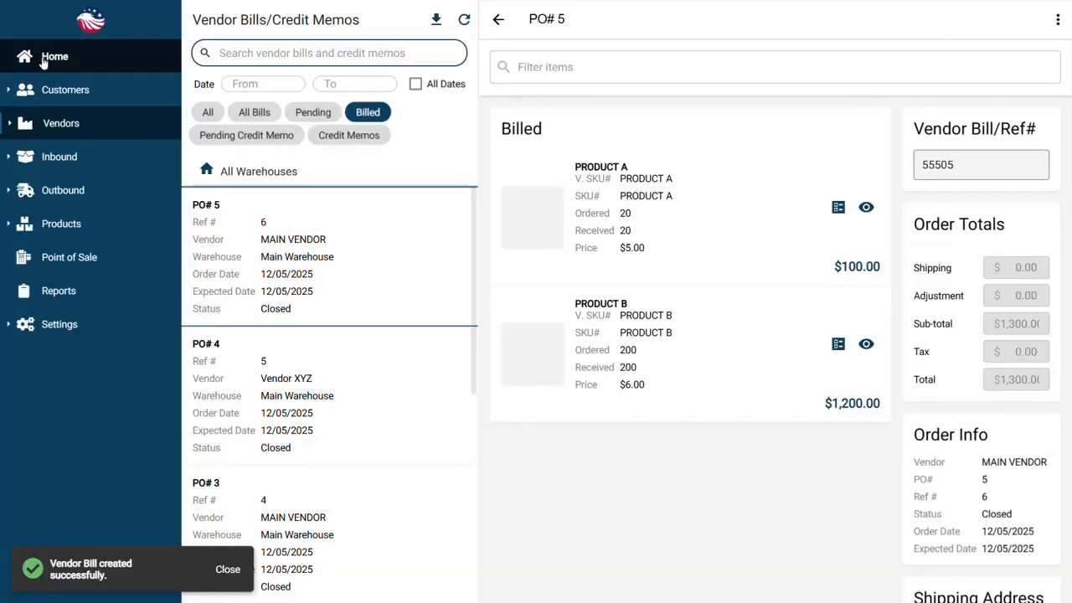
- Filter the inbound orders to those partially received and open the MAIN VENDOR order
{"action": "left_click", "coordinate": [44, 59]}
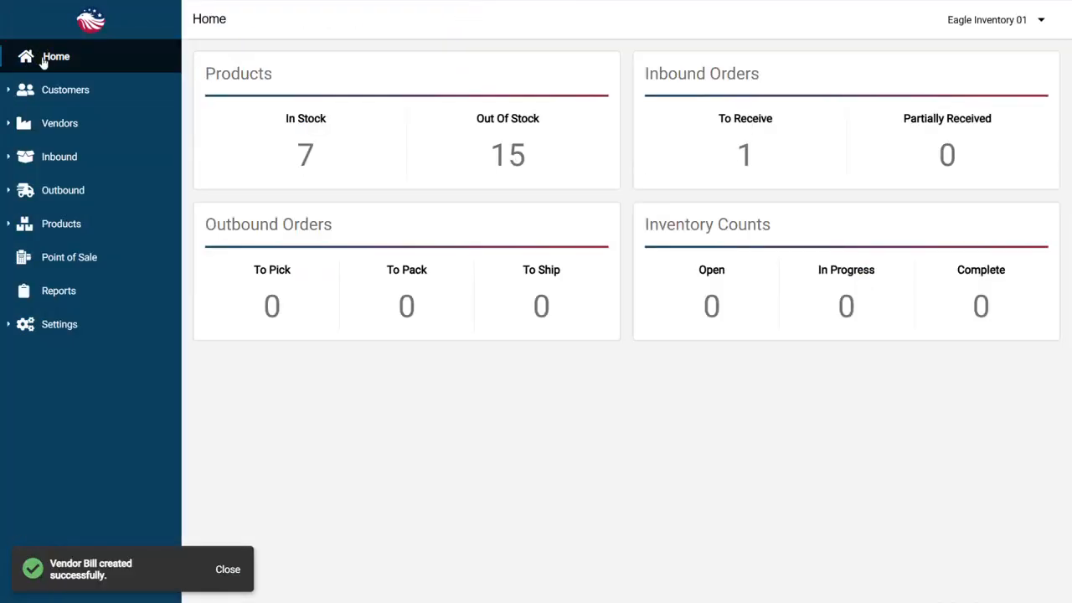
{"action": "left_click", "coordinate": [737, 83]}
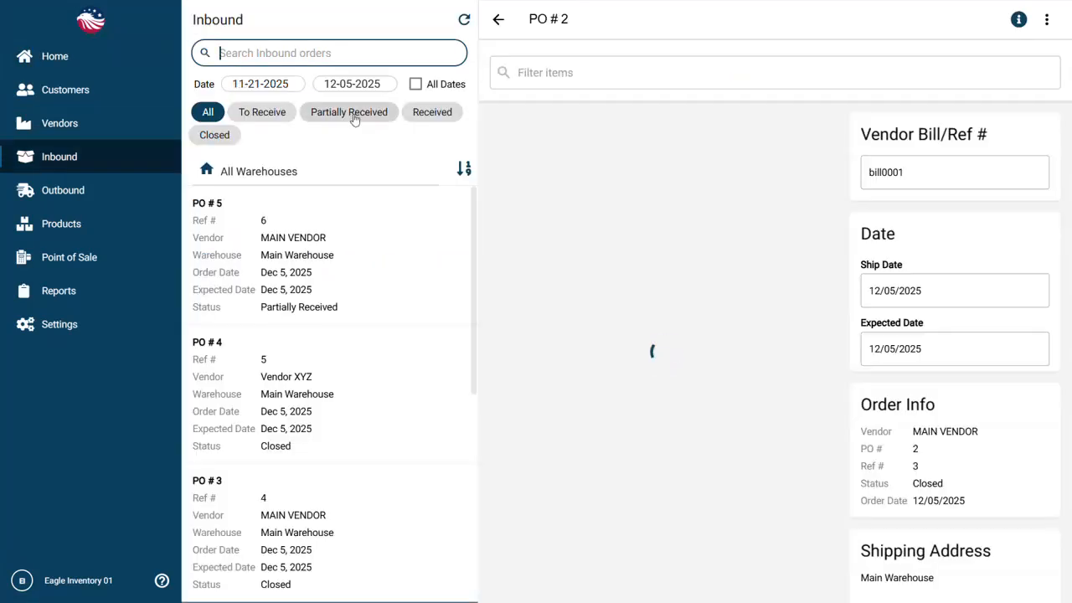
{"action": "left_click", "coordinate": [348, 115]}
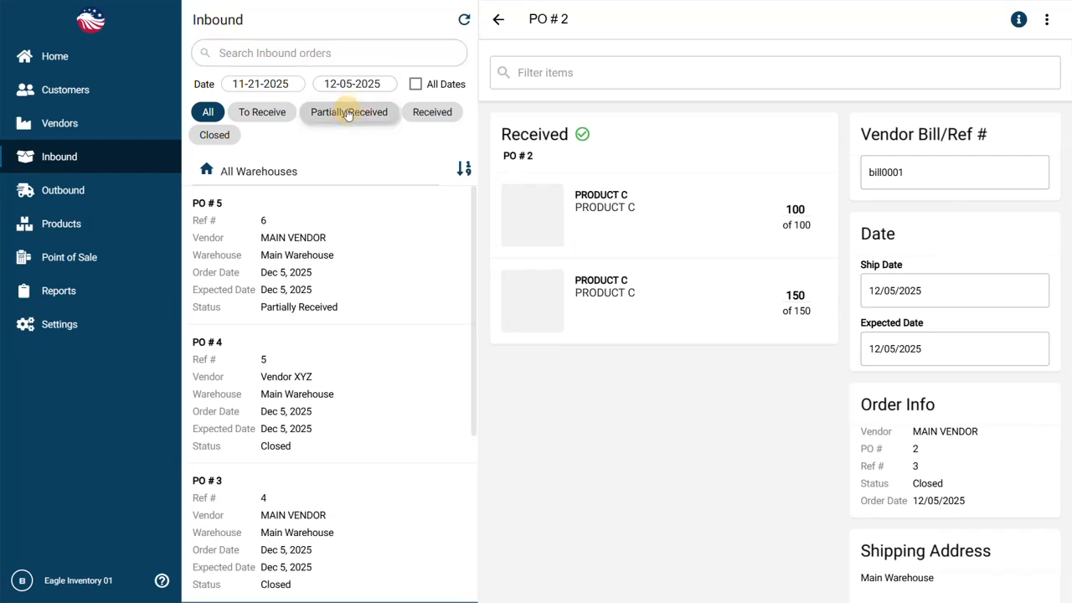
{"action": "left_click", "coordinate": [456, 244]}
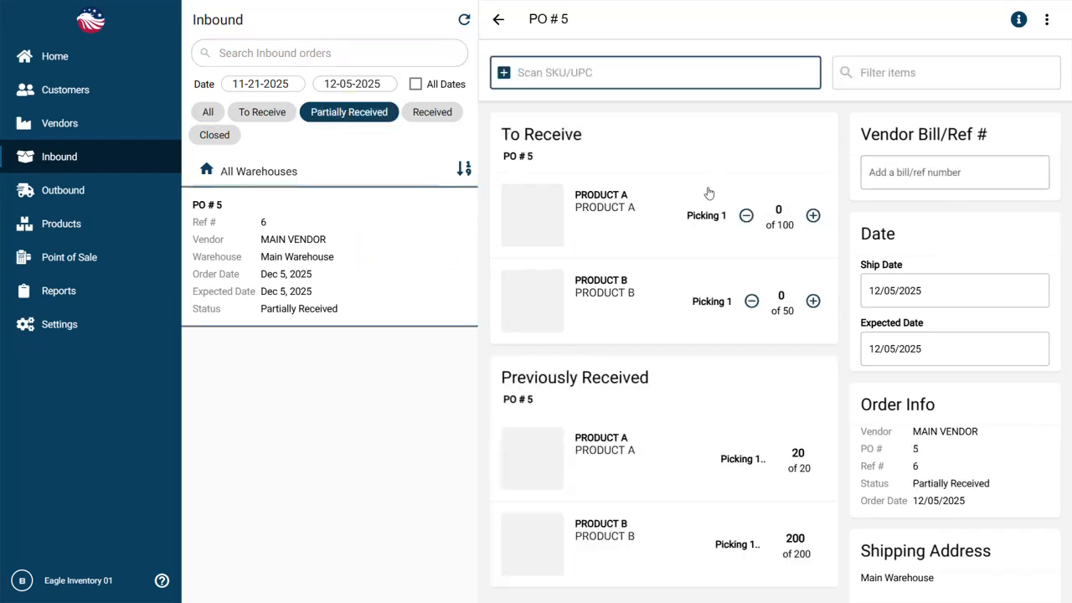
- Receive the remaining 100 of PRODUCT A and 50 of PRODUCT B on the MAIN VENDOR order under a new vendor bill reference number
{"action": "left_click", "coordinate": [779, 211]}
{"action": "type", "text": "100"}
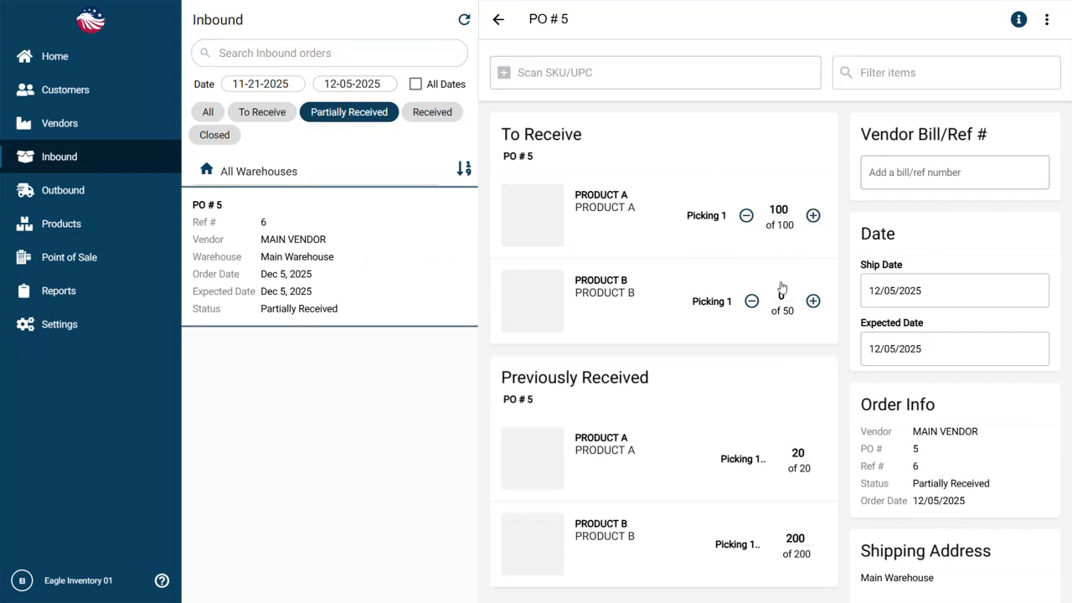
{"action": "key", "text": "Return"}
{"action": "type", "text": "50"}
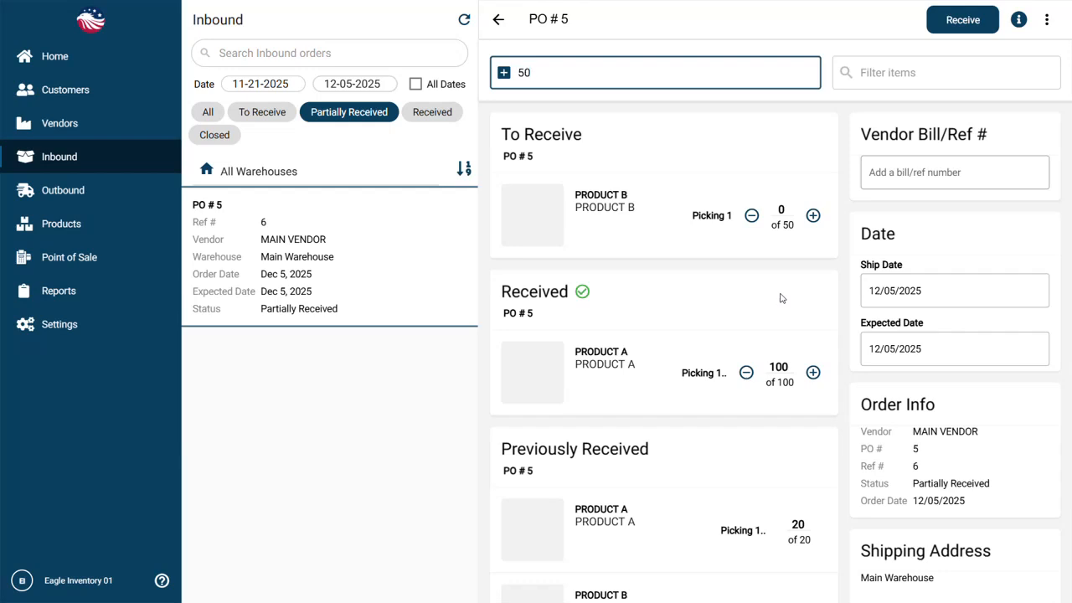
{"action": "left_click", "coordinate": [780, 210]}
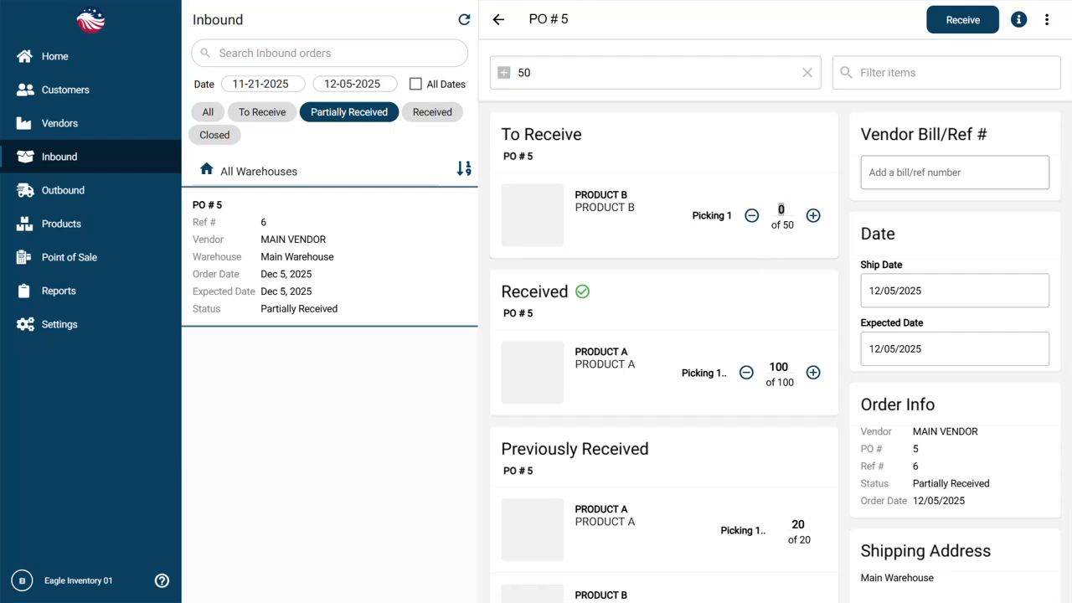
{"action": "type", "text": "50"}
{"action": "key", "text": "Return"}
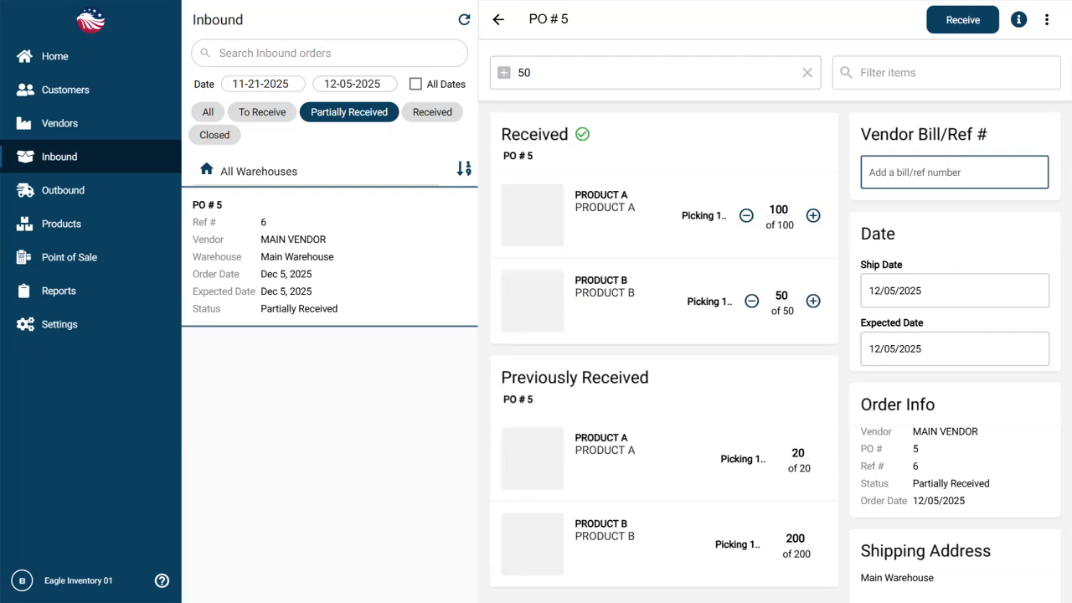
{"action": "type", "text": "55666"}
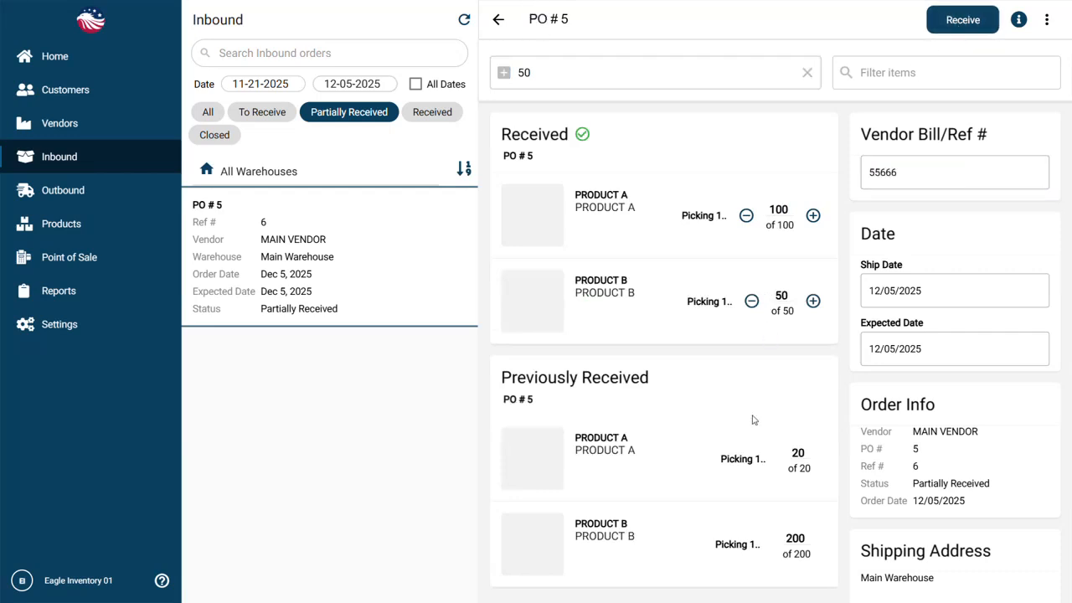
- Open the pending MAIN VENDOR bill for the remaining quantities and create the vendor bill
{"action": "left_click", "coordinate": [136, 132]}
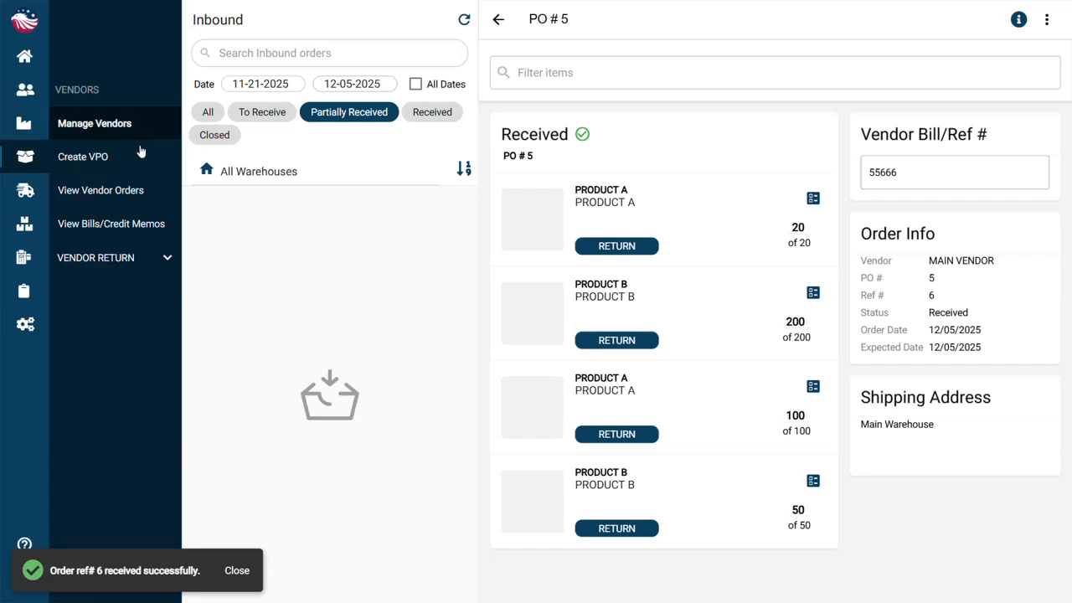
{"action": "left_click", "coordinate": [142, 227]}
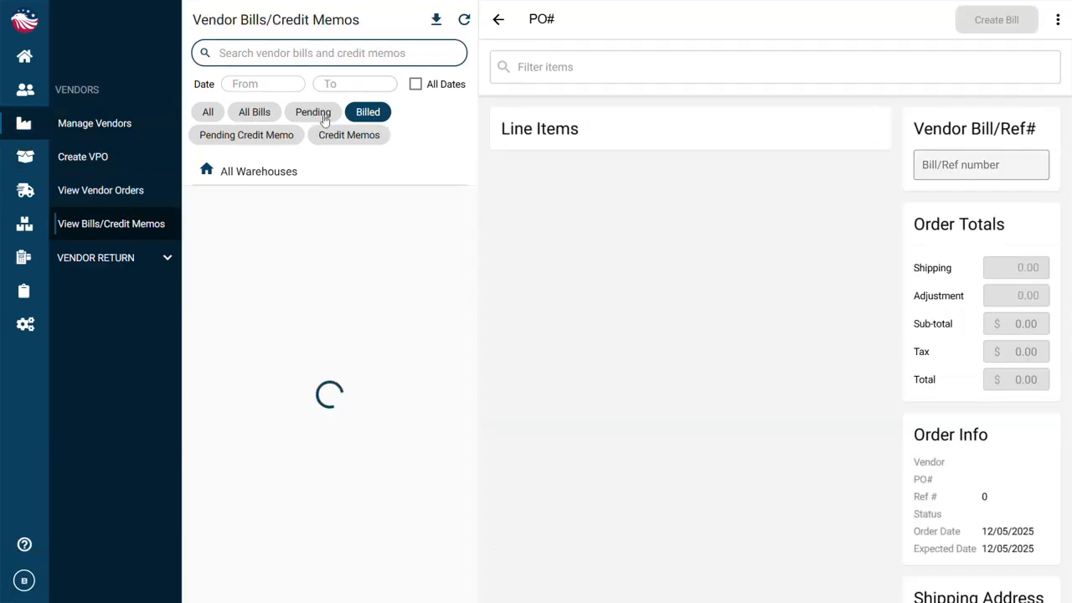
{"action": "left_click", "coordinate": [325, 119]}
{"action": "left_click", "coordinate": [354, 310]}
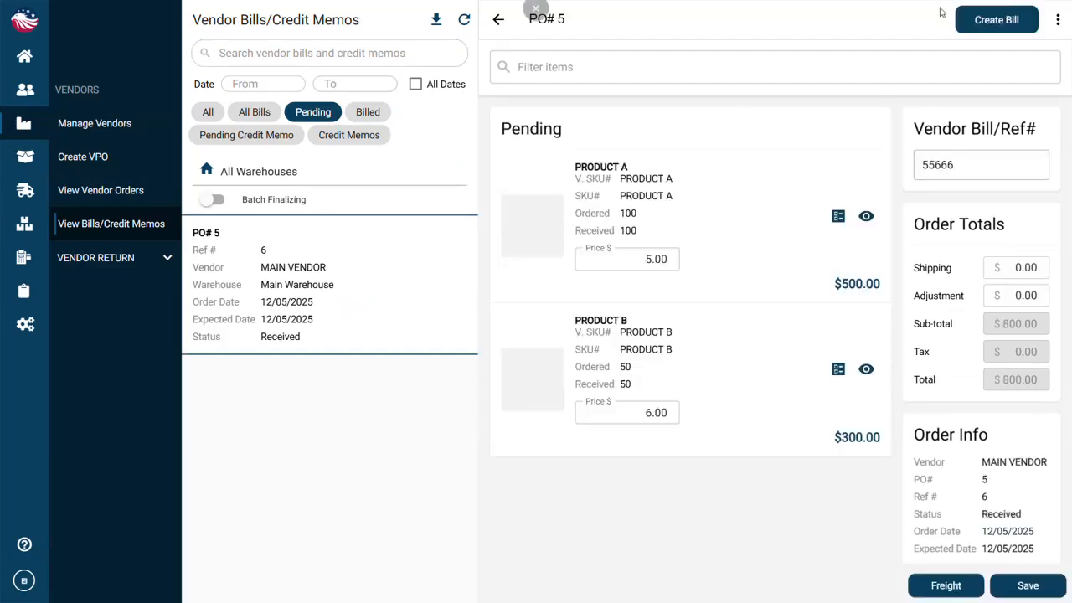
{"action": "left_click", "coordinate": [999, 25]}
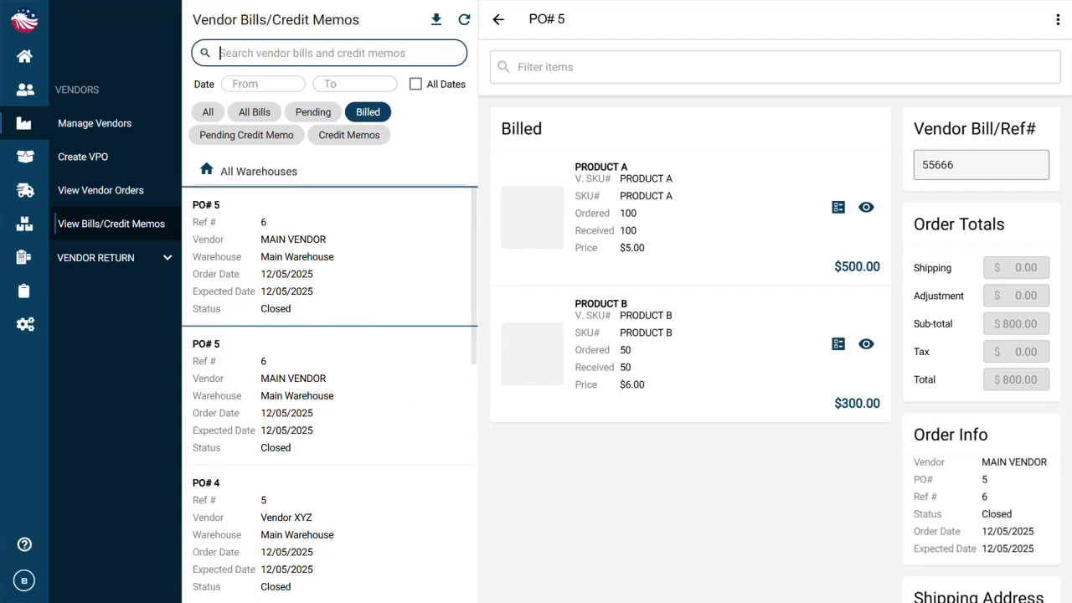
- Review the two billed MAIN VENDOR entries for the same order, the earlier partial bill and the latest one
{"action": "left_click", "coordinate": [345, 398]}
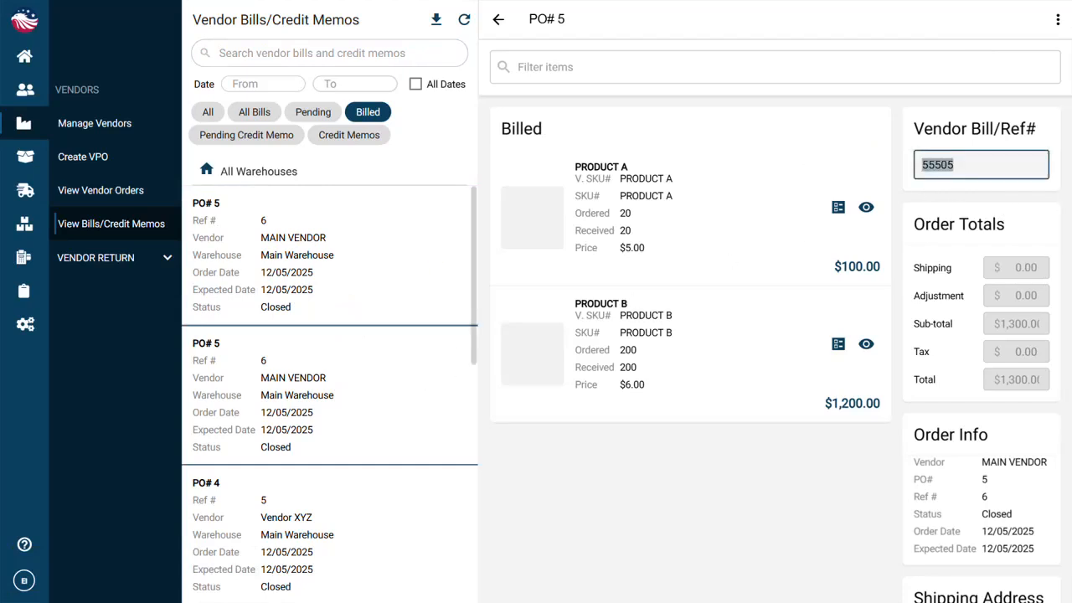
{"action": "left_click", "coordinate": [325, 234]}
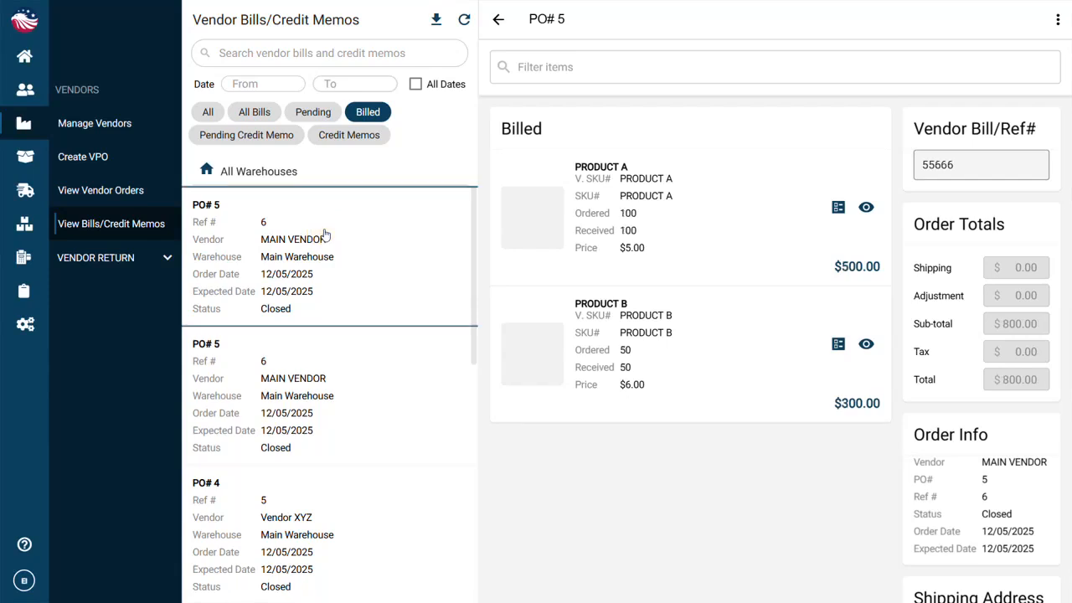